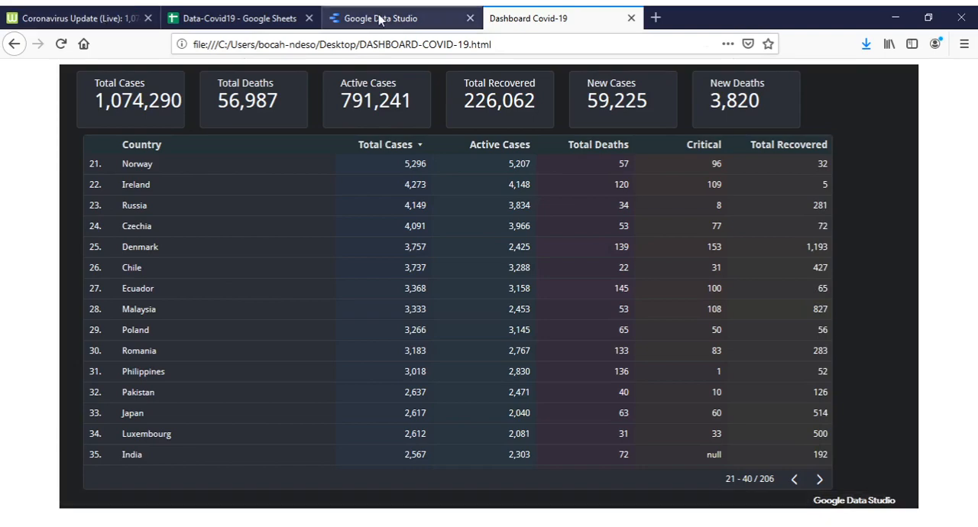
Review the Worldometers country table, the Data-Covid19 sheet's IMPORTHTML formula in A1, the Data Studio home page and the HTML dashboard.
left_click(88, 18)
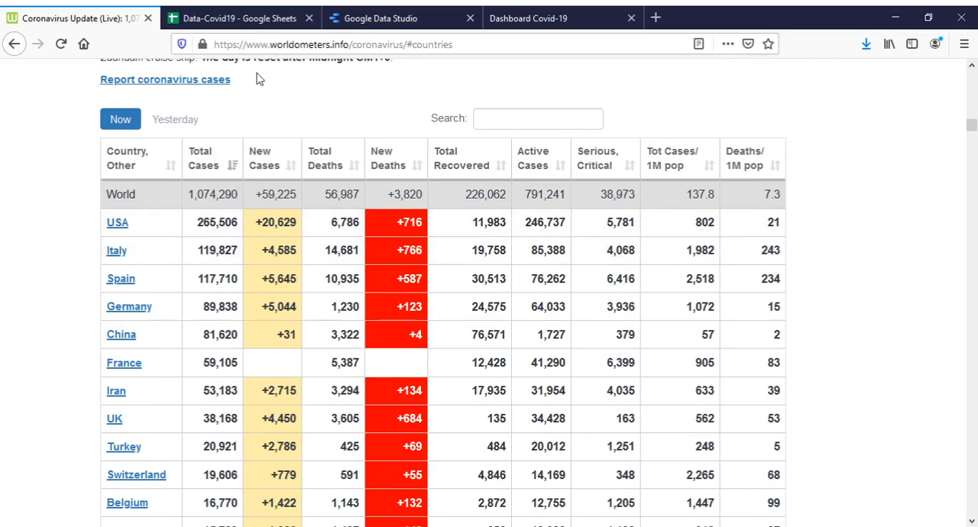
left_click(257, 21)
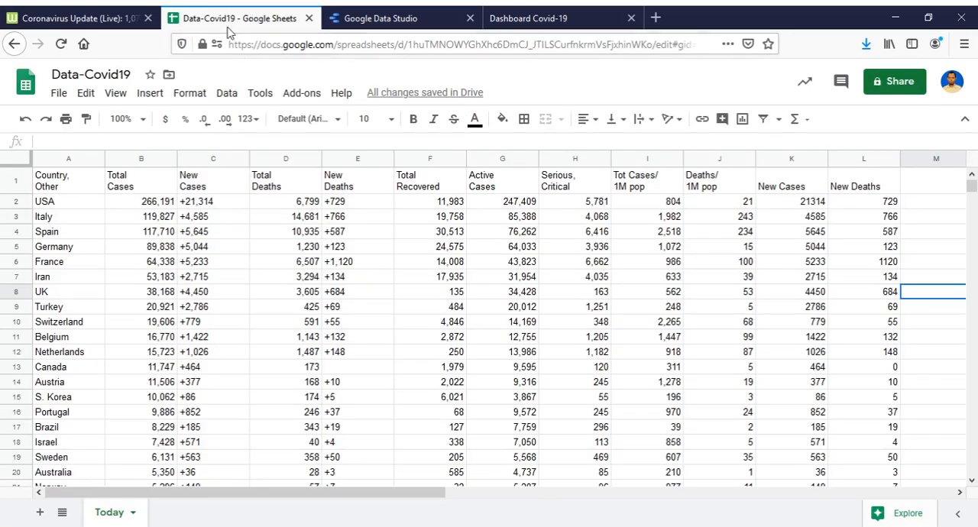
left_click(76, 185)
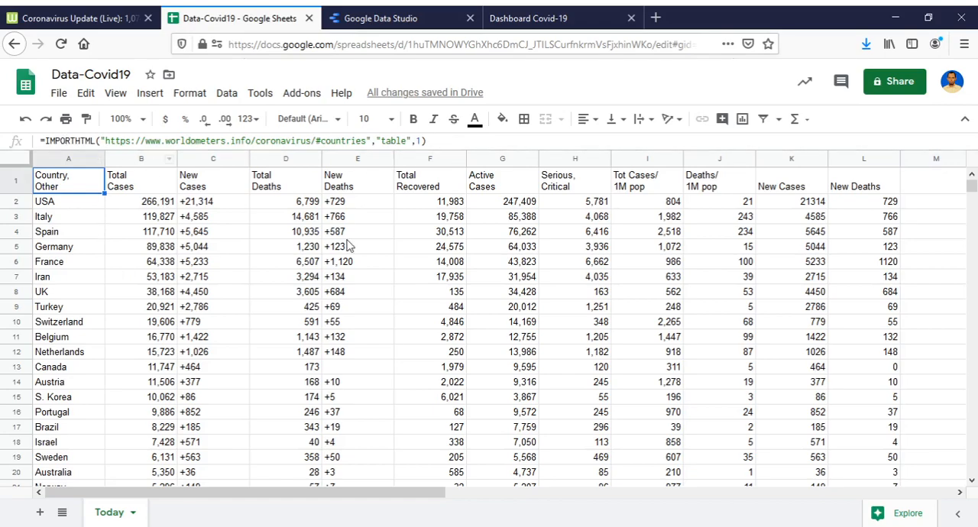
left_click(410, 21)
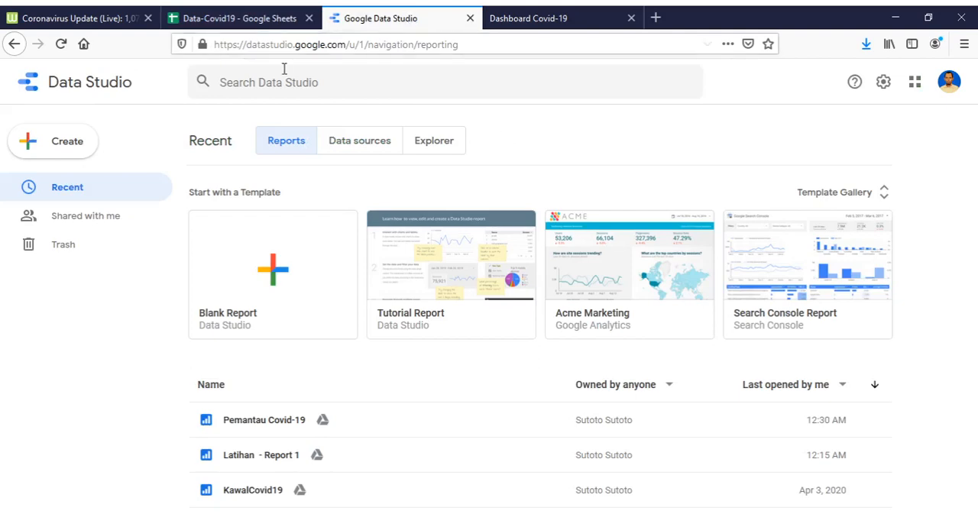
left_click(533, 23)
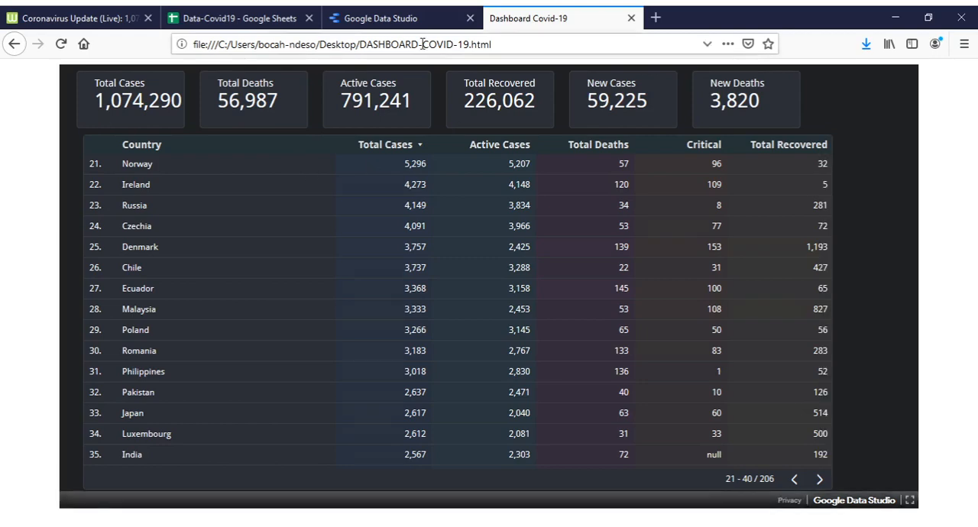
left_click(506, 48)
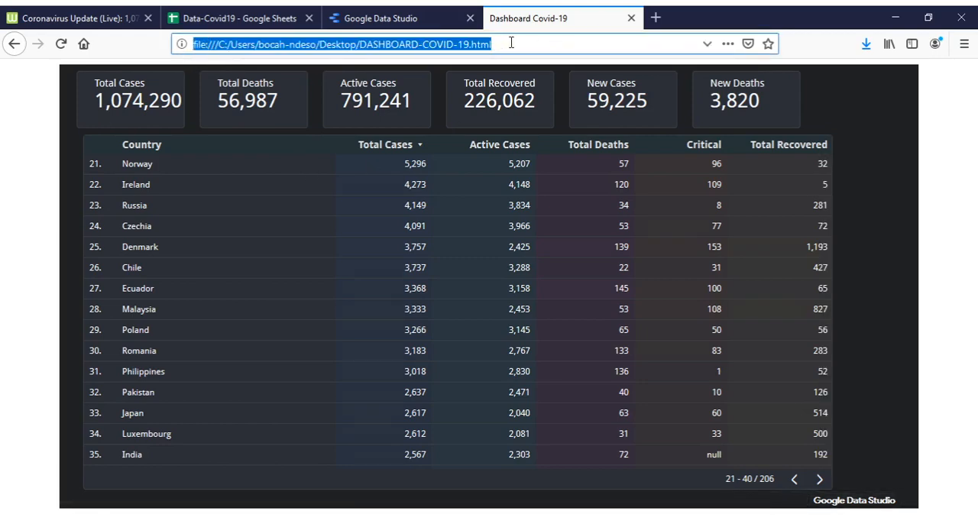
left_click(928, 197)
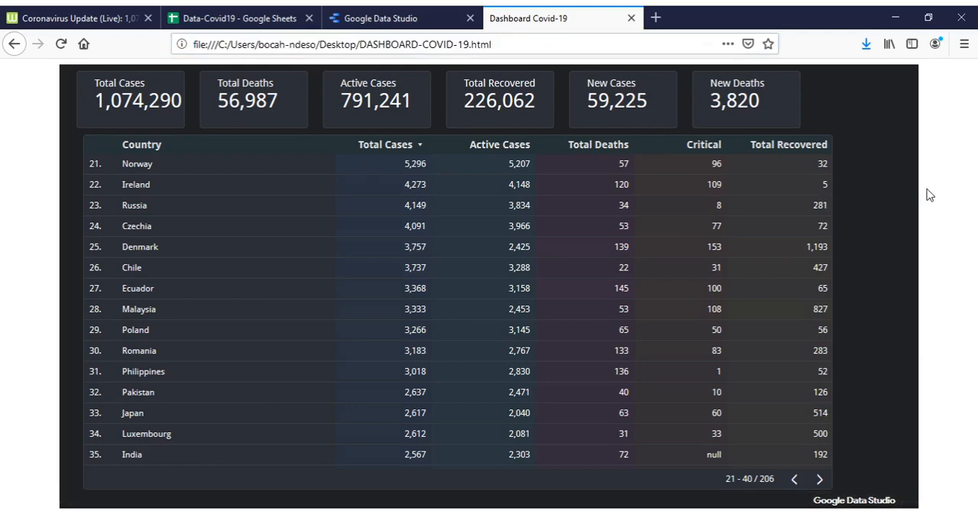
left_click(384, 21)
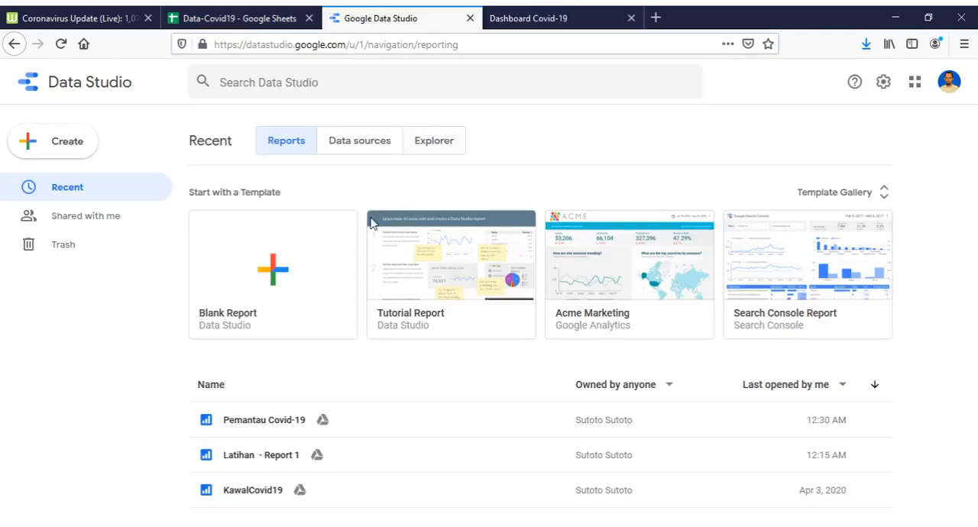
left_click(547, 23)
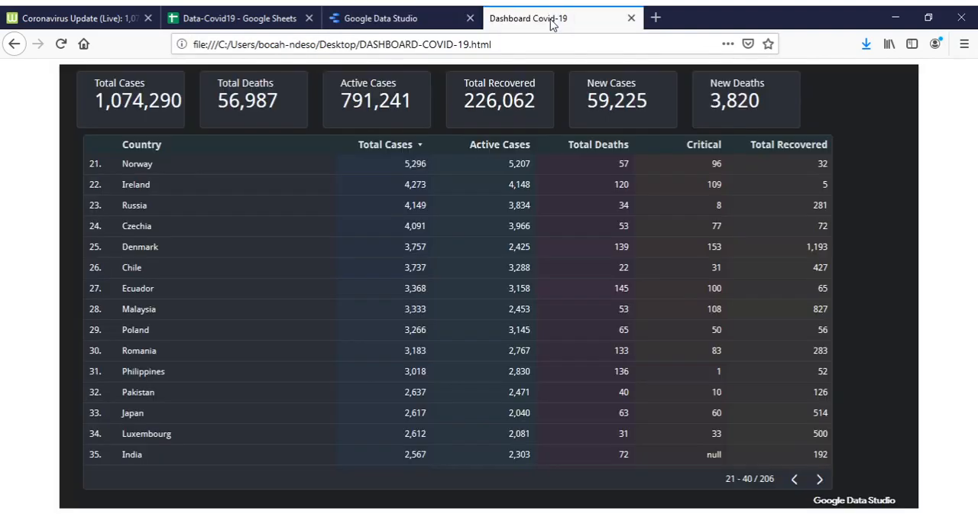
Switch to Data Studio, open the Pemantau Covid-19 report and look through its country table.
left_click(422, 17)
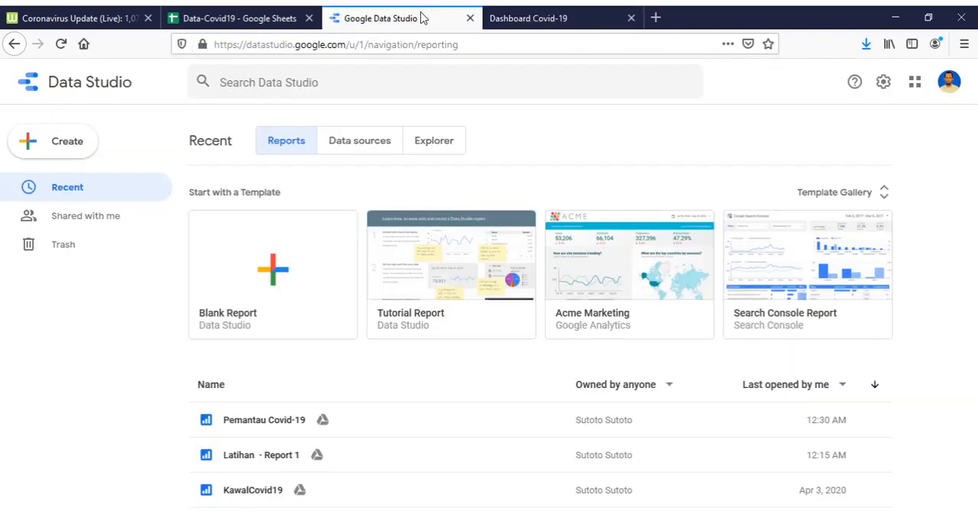
left_click(274, 425)
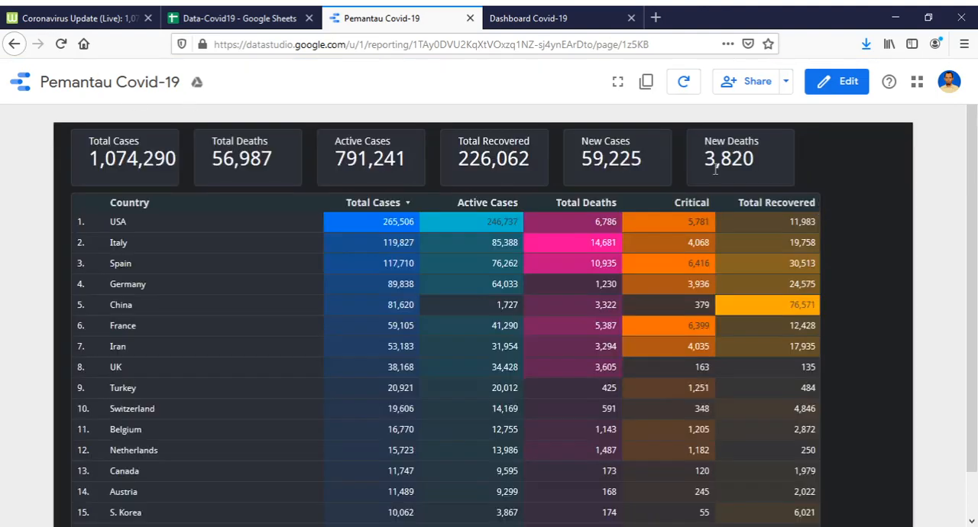
scroll(245, 315, "down", 3)
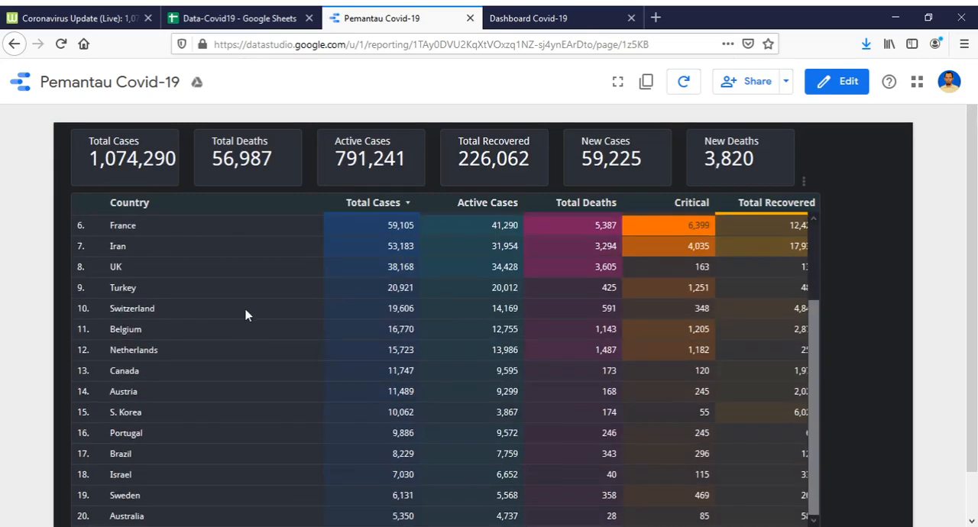
scroll(252, 313, "down", 1)
scroll(252, 314, "up", 5)
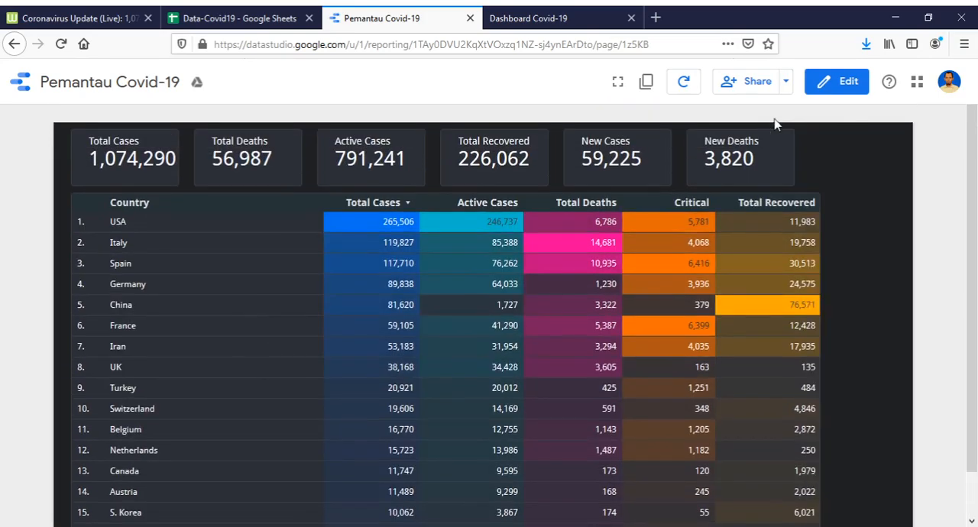
Put the Pemantau Covid-19 report into edit mode and add a second page.
left_click(844, 86)
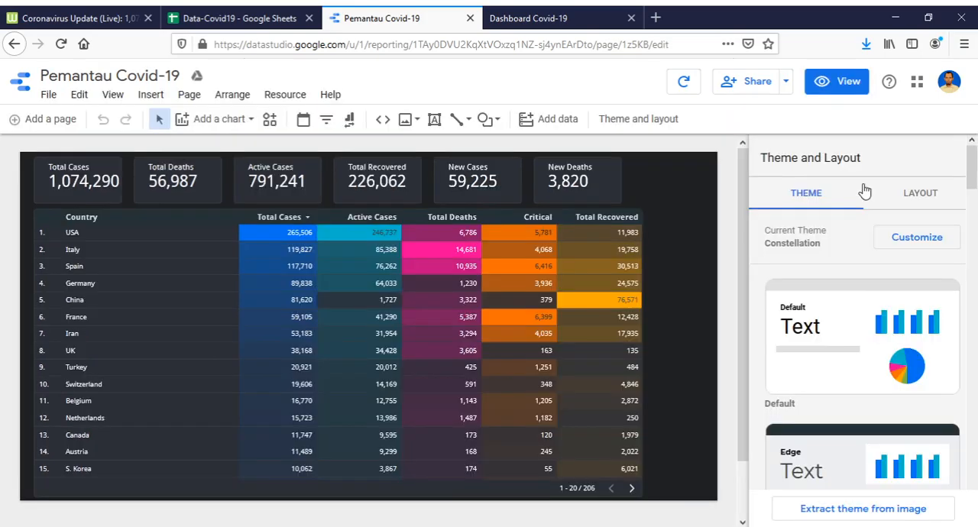
left_click(60, 127)
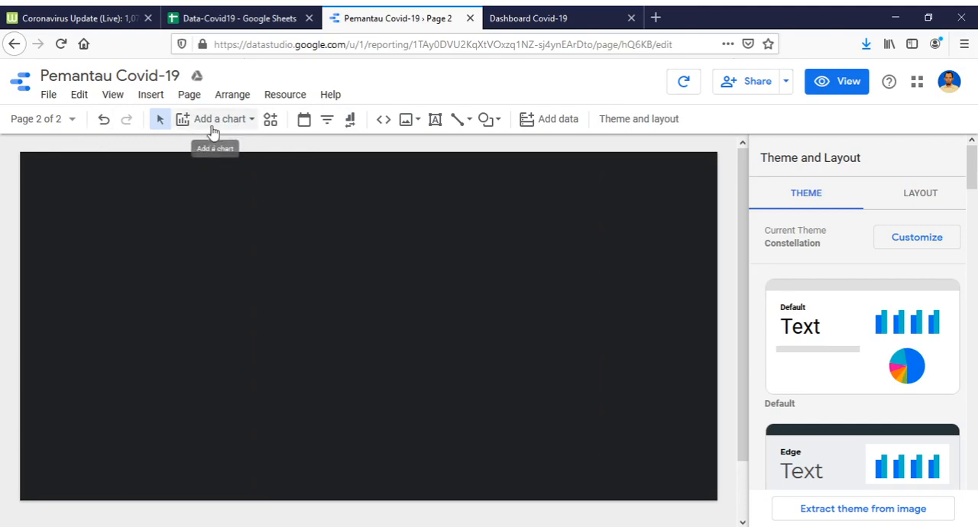
Rename the new second page as Map.
left_click(72, 120)
mouse_move(203, 220)
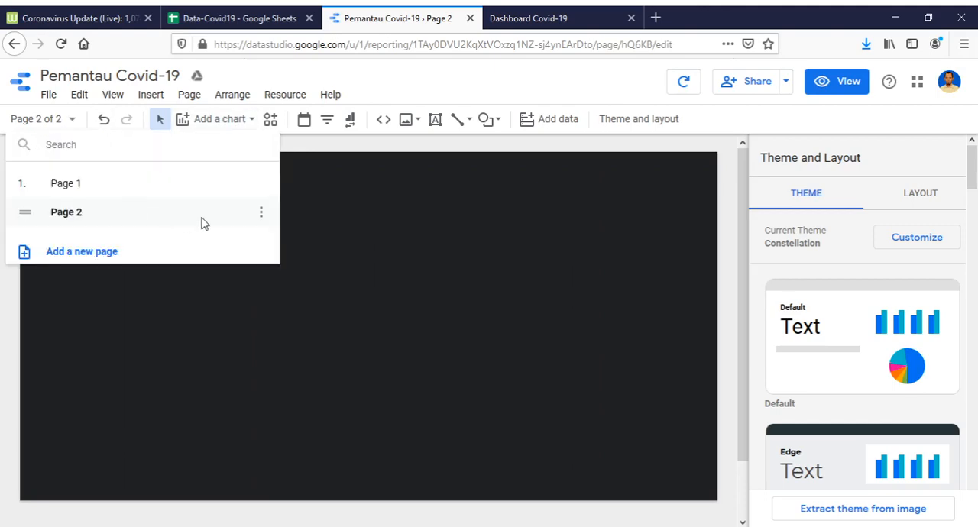
left_click(261, 215)
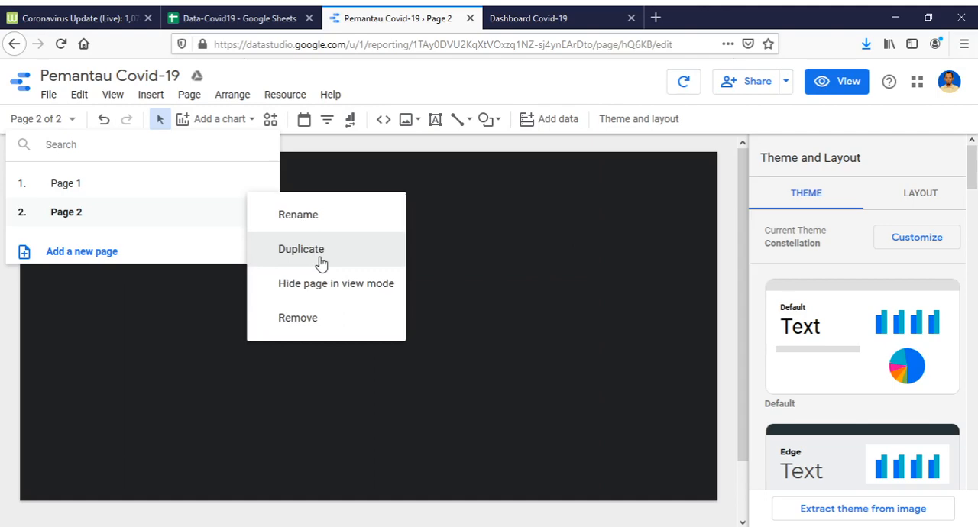
left_click(298, 215)
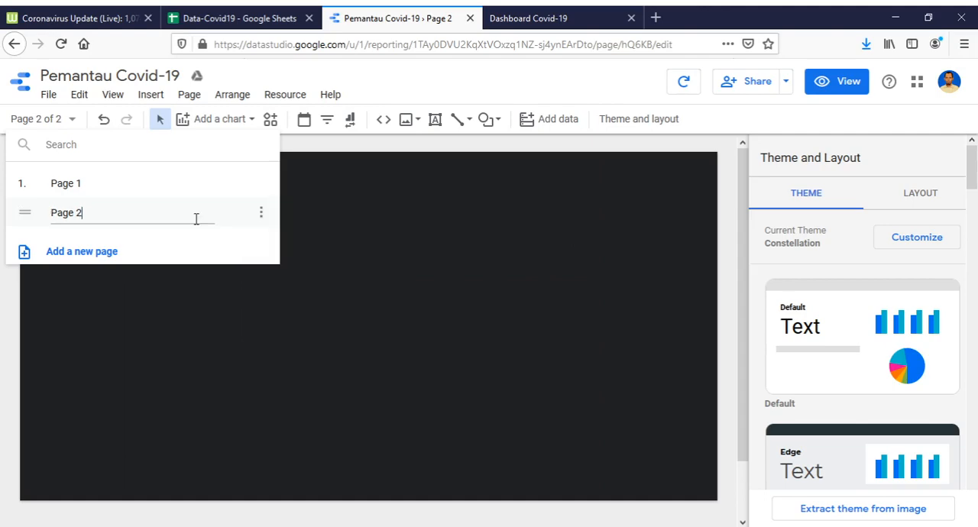
key("BackSpace")
key("BackSpace")
key("BackSpace")
key("BackSpace")
key("BackSpace")
key("BackSpace")
type("Mpas")
key("BackSpace")
key("BackSpace")
key("BackSpace")
type("amps")
key("BackSpace")
key("BackSpace")
key("BackSpace")
type("p")
key("Return")
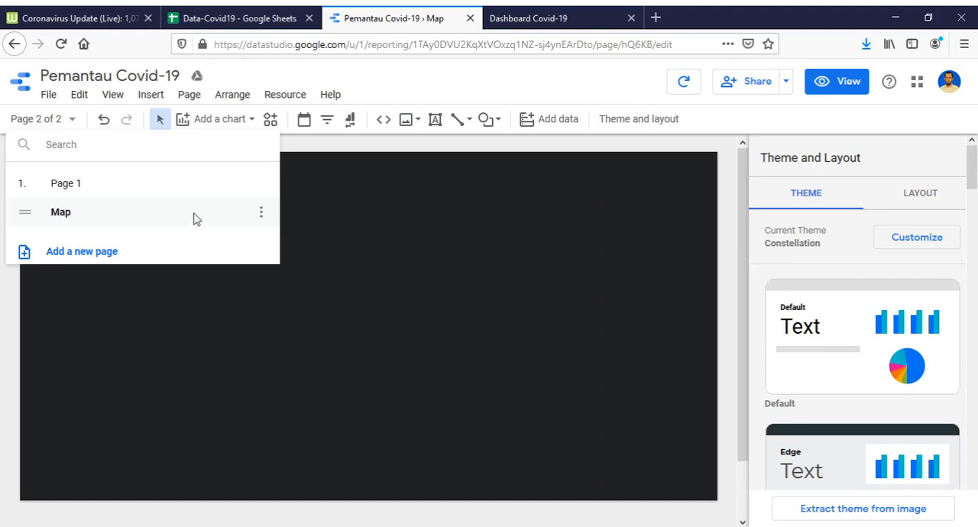
Rename Page 1 of the report as Overview.
left_click(254, 194)
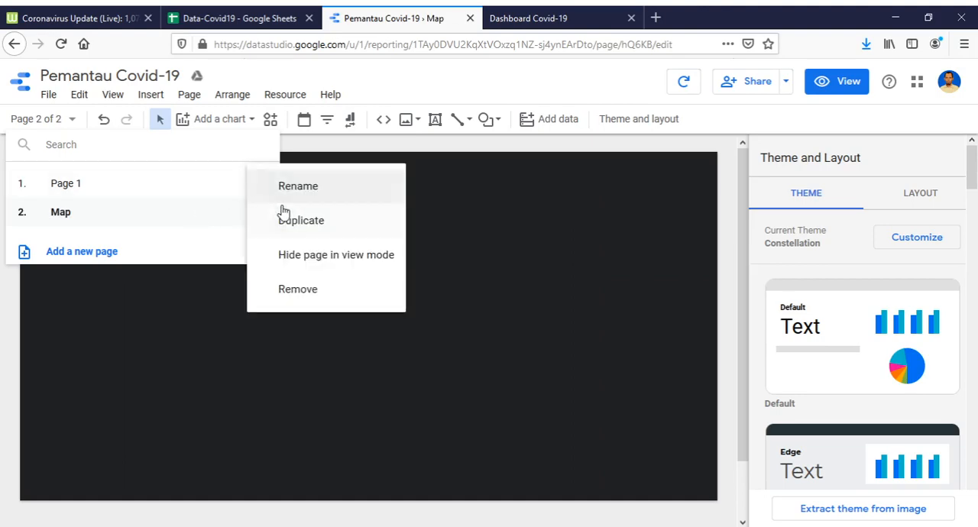
left_click(297, 194)
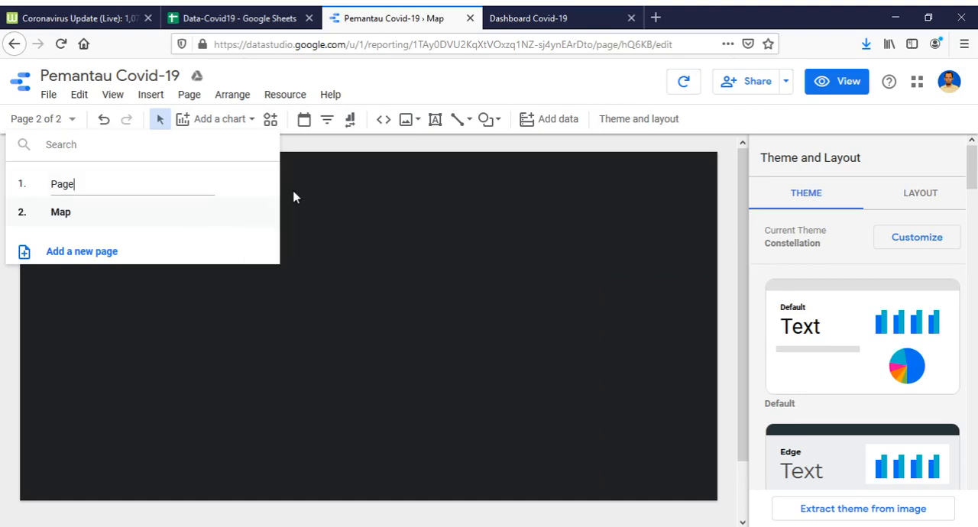
key("BackSpace")
key("BackSpace")
key("BackSpace")
key("BackSpace")
type("Overview")
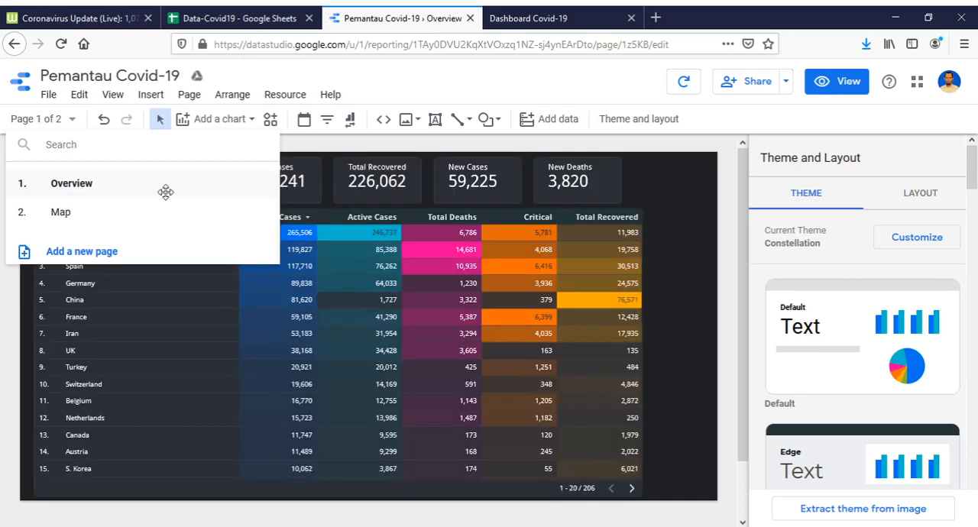
Insert a geo map chart near the upper left of the Map page.
left_click(62, 212)
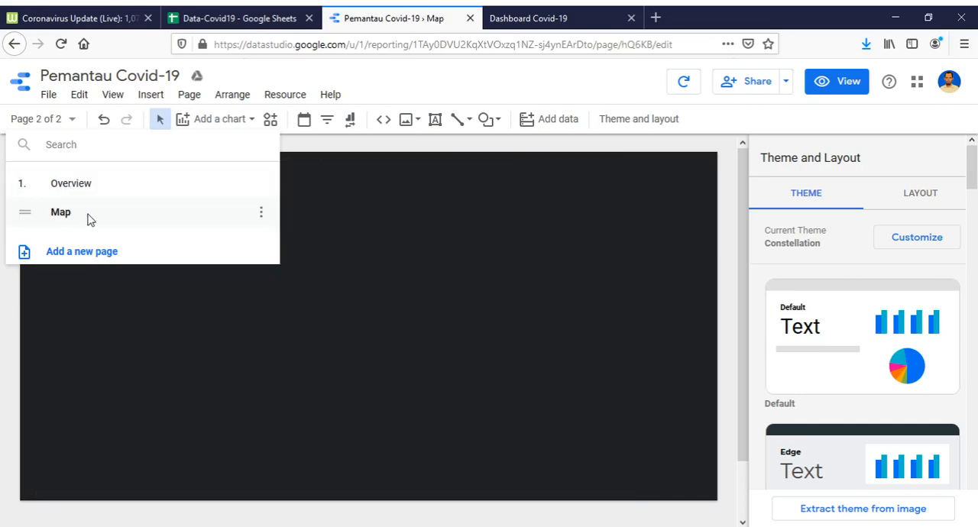
left_click(64, 120)
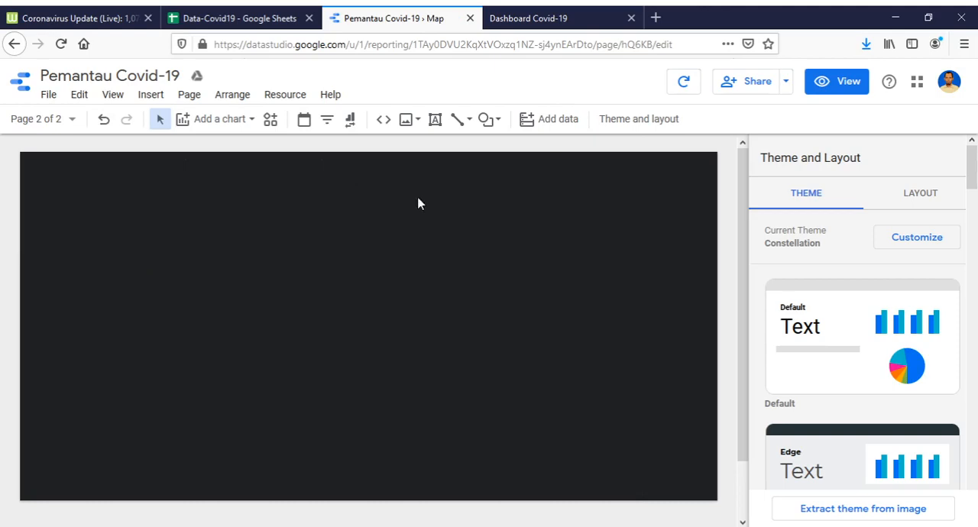
left_click(248, 122)
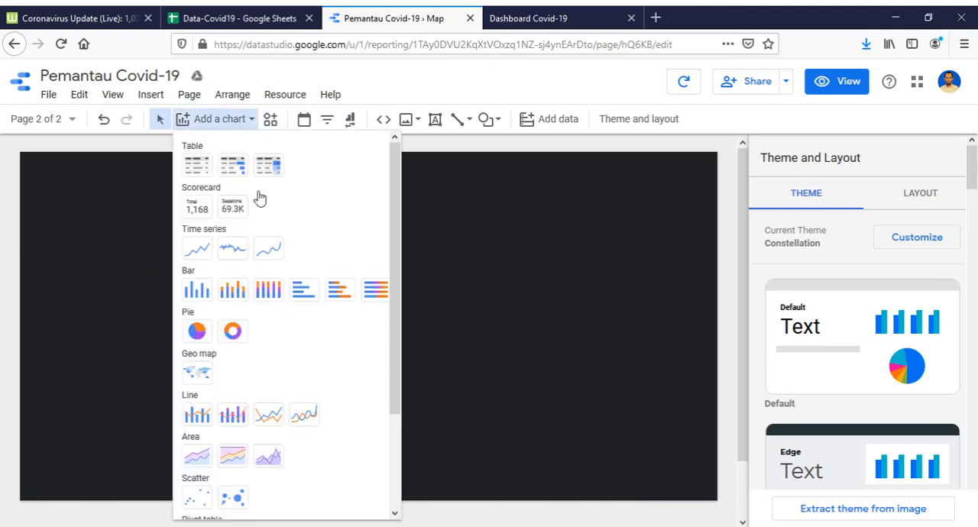
left_click(203, 375)
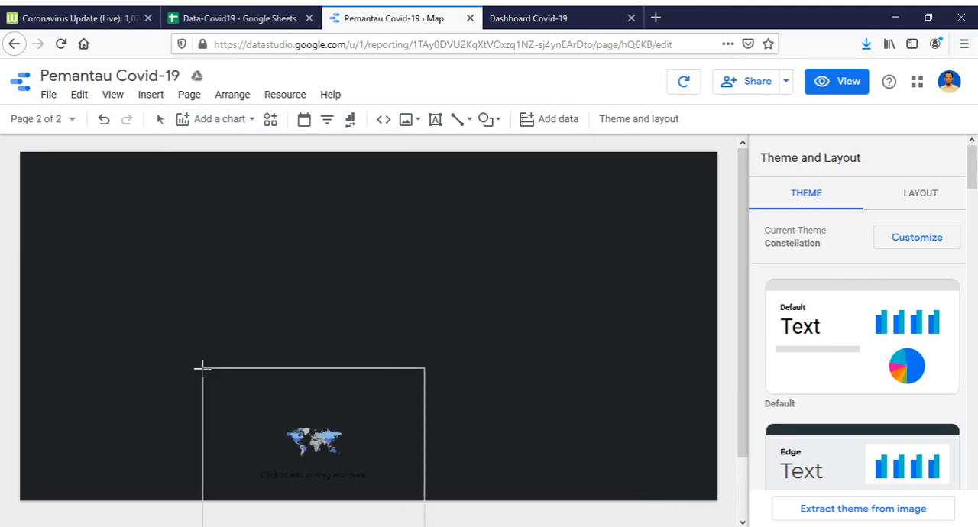
left_click(30, 192)
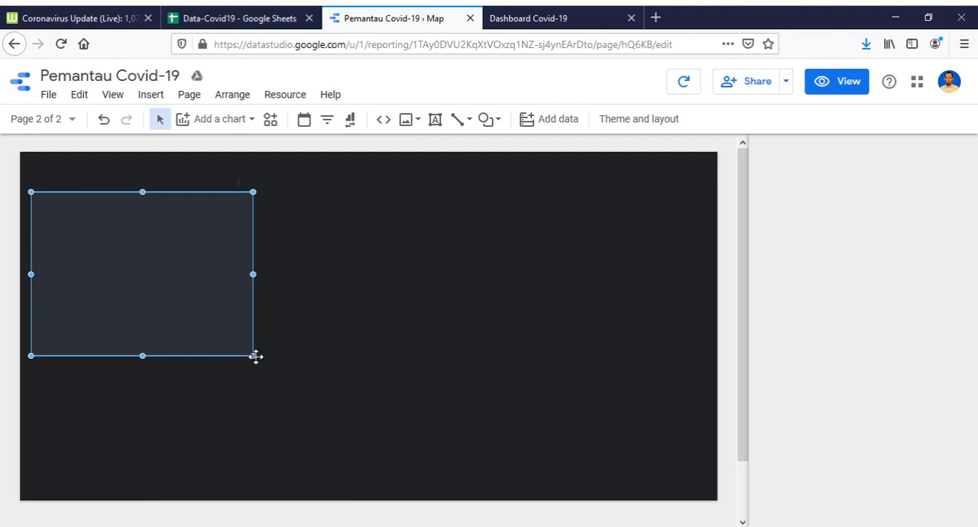
Enlarge the geo map to cover the lower-left part of the page, leaving free space above it.
left_click_drag(256, 355, 420, 439)
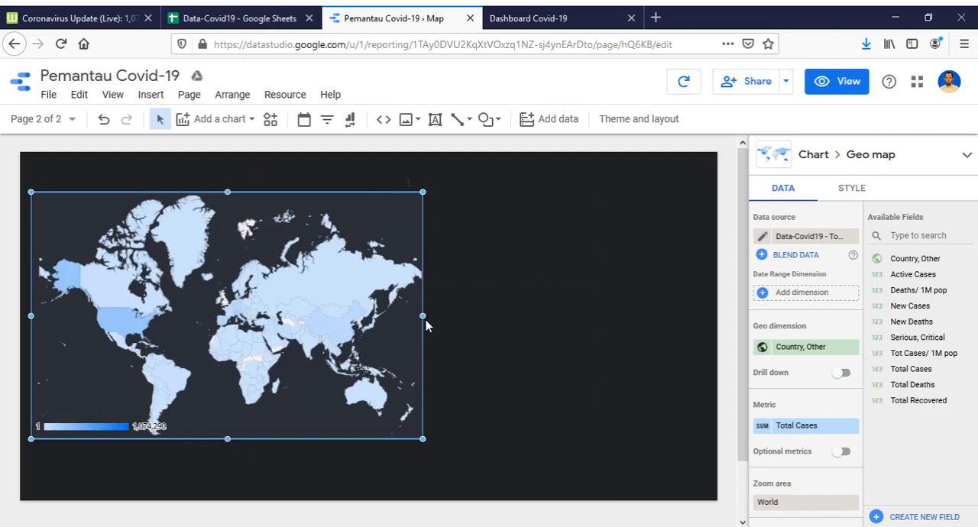
left_click_drag(422, 316, 467, 314)
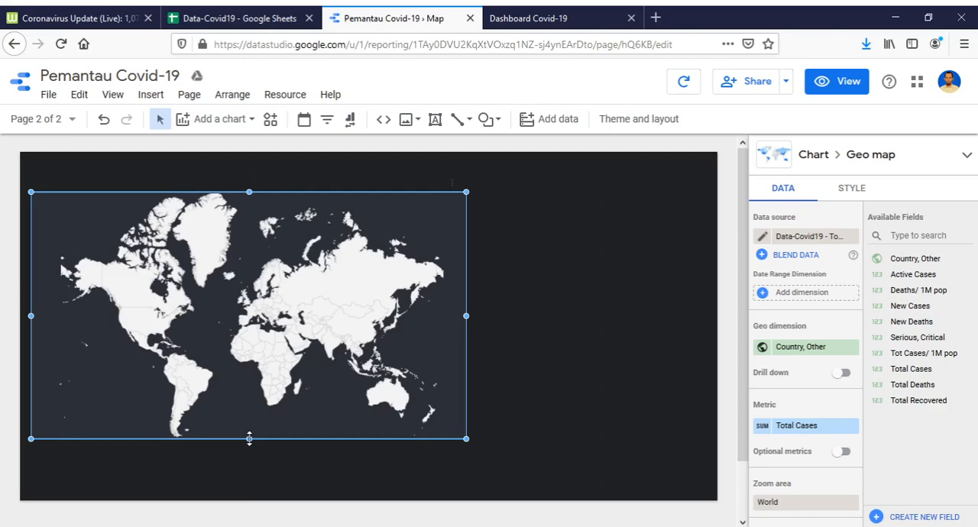
left_click_drag(249, 438, 249, 470)
left_click_drag(249, 192, 251, 249)
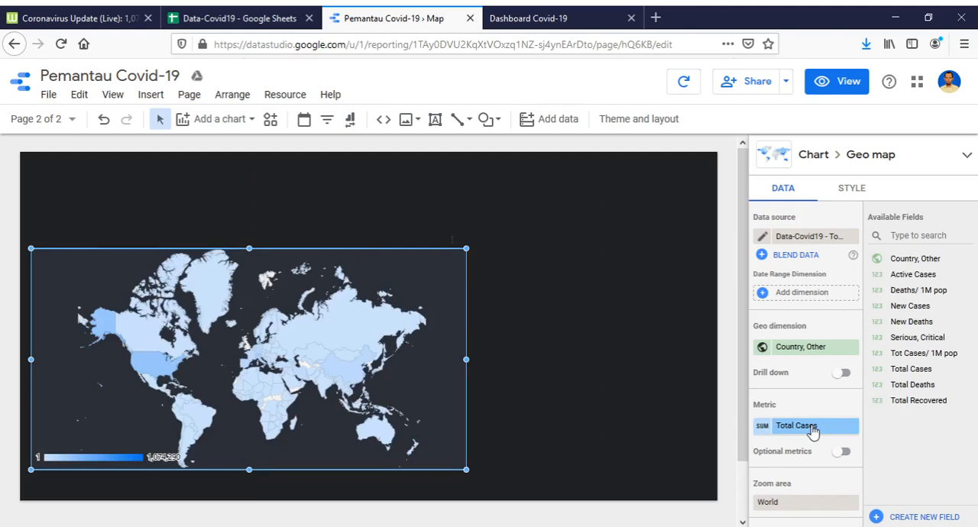
Rename the geo map's Country, Other dimension as Negara and stretch the map to the page's left edge.
left_click(761, 347)
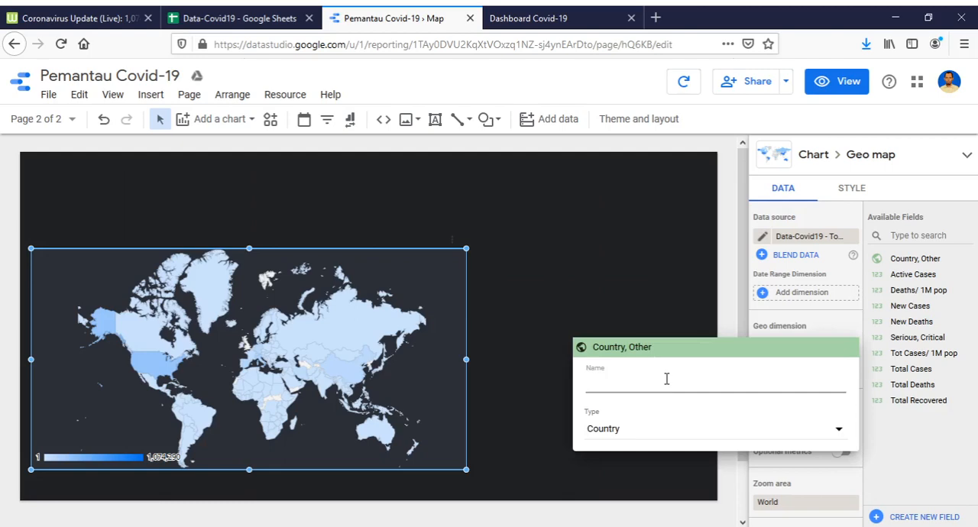
left_click(246, 467)
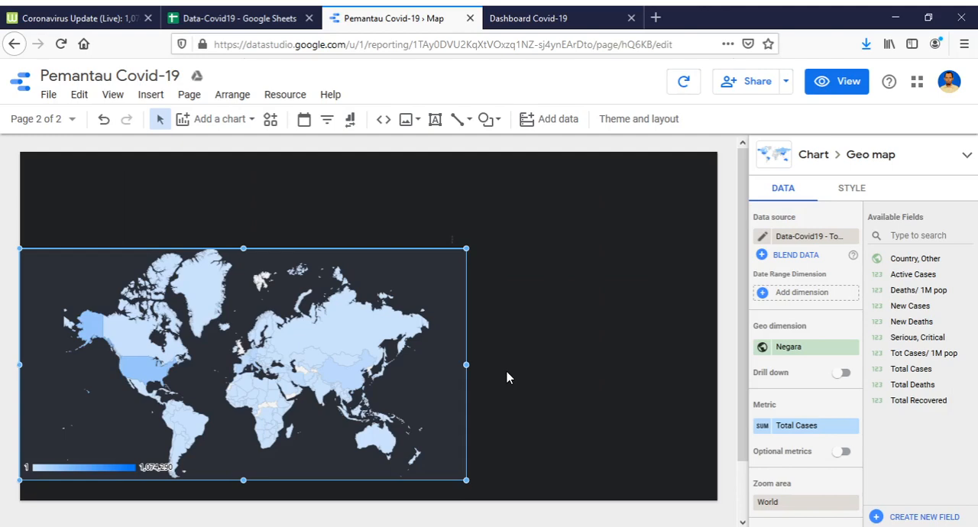
Apply the Exclude Total filter to the geo map and extend the map's upper edge.
left_click(191, 415)
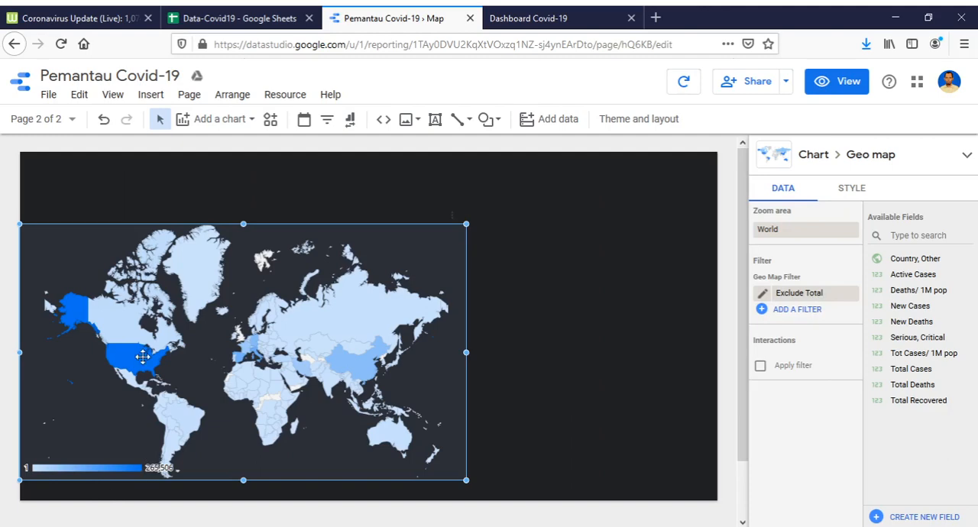
left_click(573, 351)
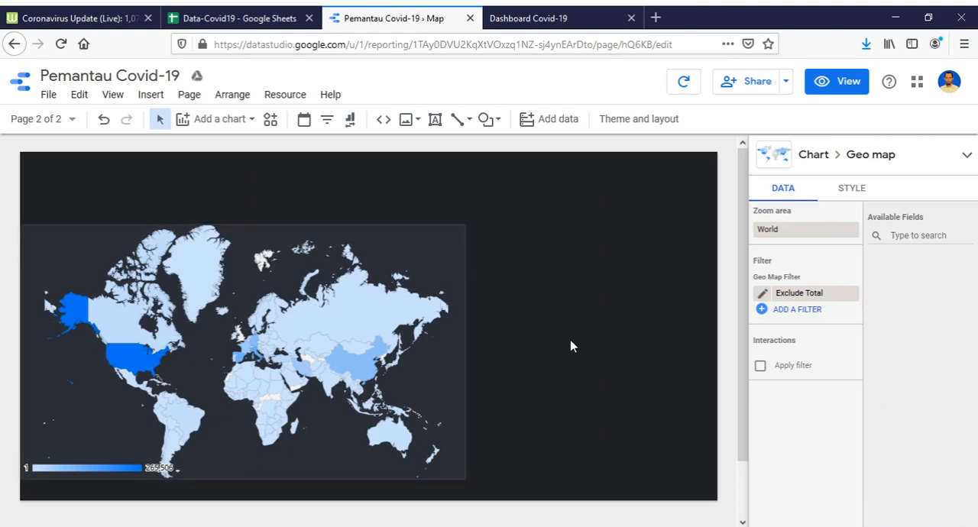
left_click(420, 315)
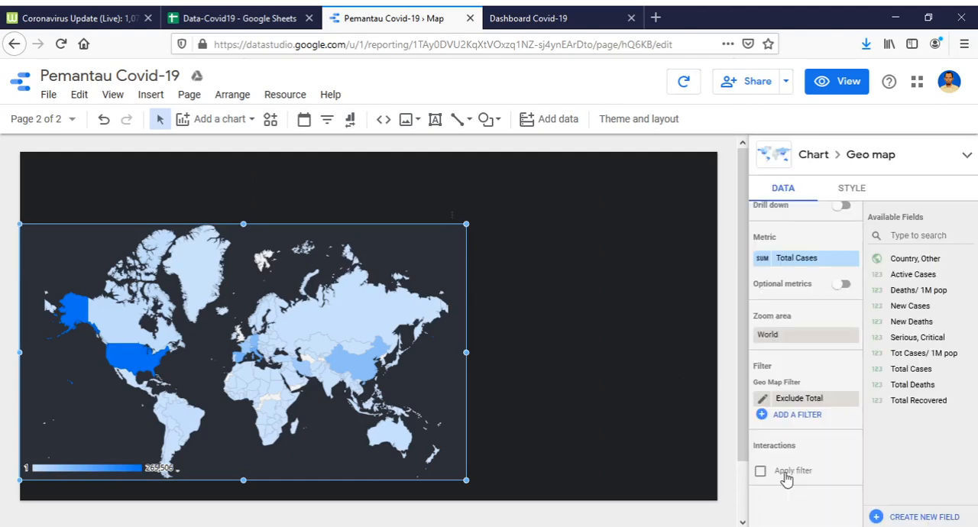
Turn on the Apply filter interaction for the geo map and move the map down toward the page's lower edge.
left_click(785, 472)
left_click_drag(298, 333, 297, 344)
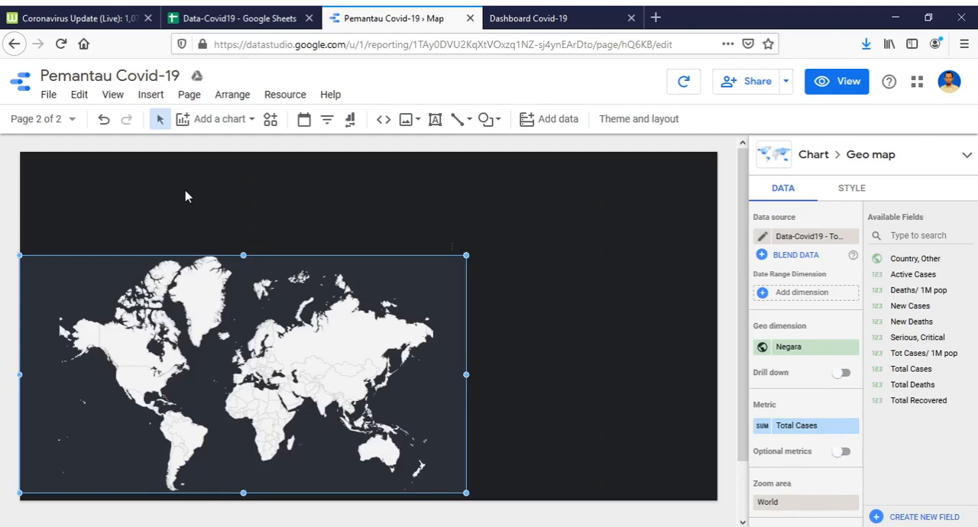
Copy all six scorecards, from Total Cases to New Deaths, on the Overview page.
left_click(43, 119)
left_click(80, 185)
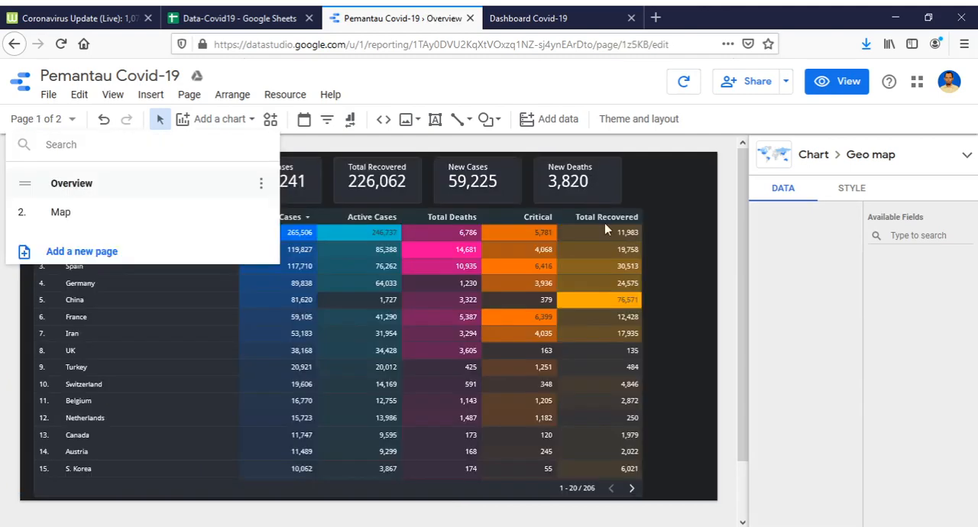
left_click(655, 198)
left_click(84, 182)
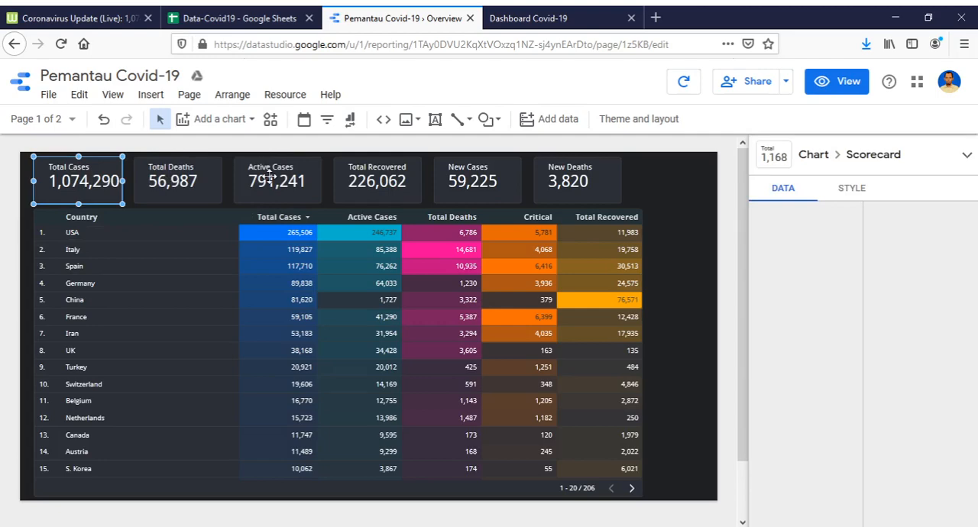
left_click(269, 176)
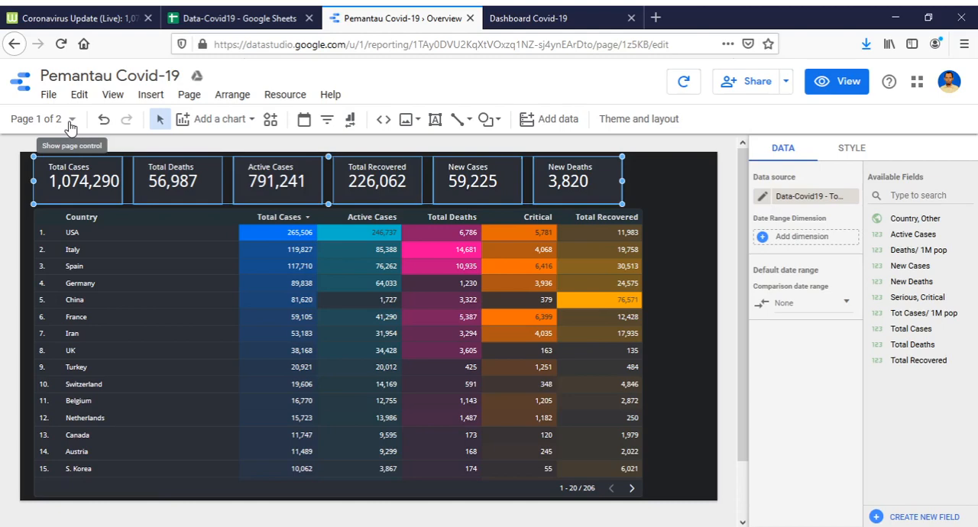
Paste the copied scorecards above the geo map on the Map page and extend the map's upper edge toward them.
right_click(84, 179)
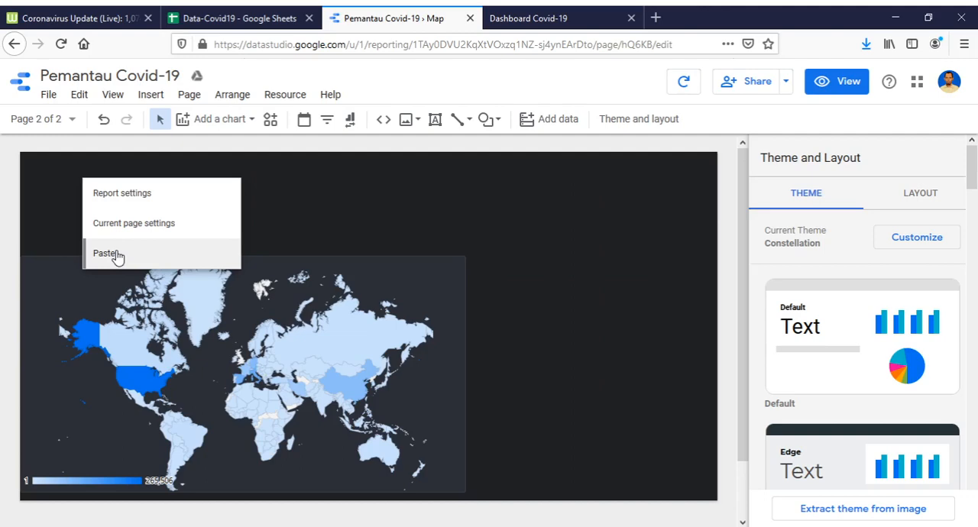
left_click(107, 253)
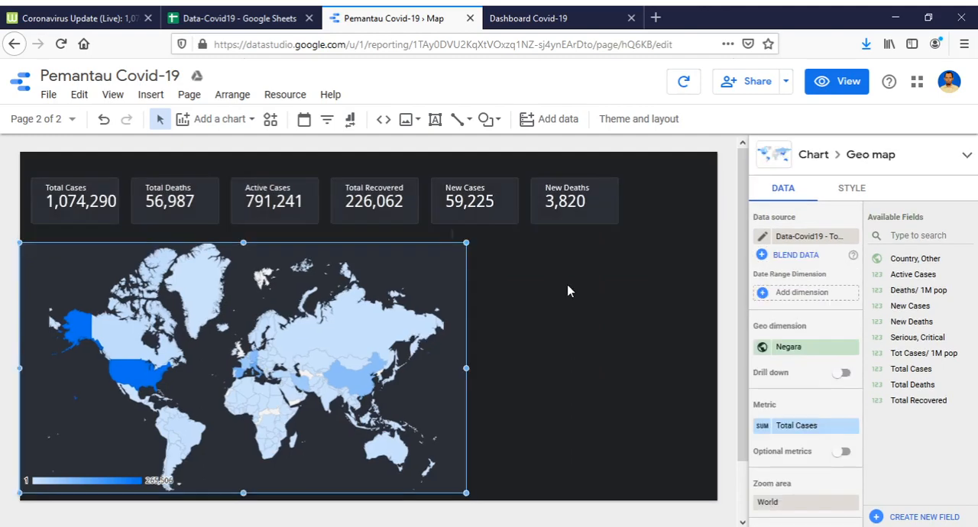
left_click(568, 291)
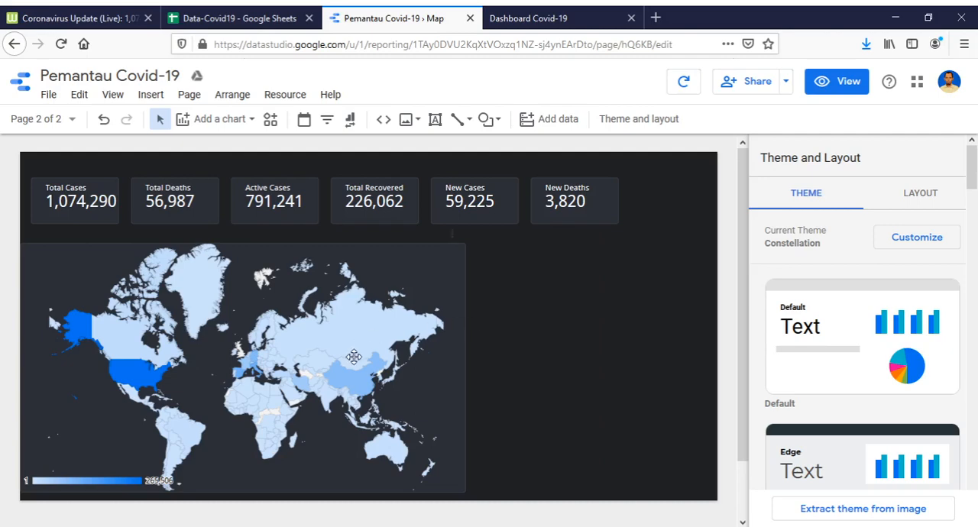
left_click(421, 341)
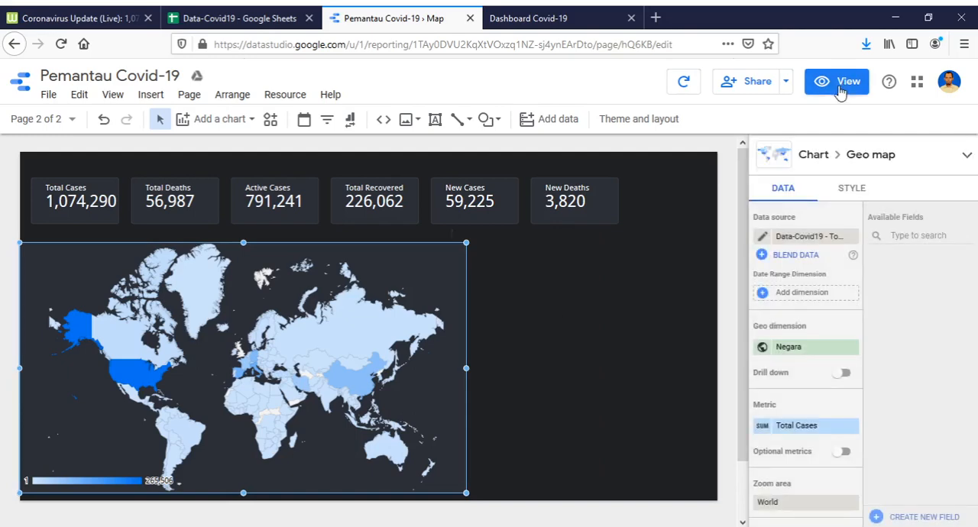
Preview the report in view mode and filter the scorecards through the geo map, first by USA and afterwards by Indonesia.
left_click(840, 90)
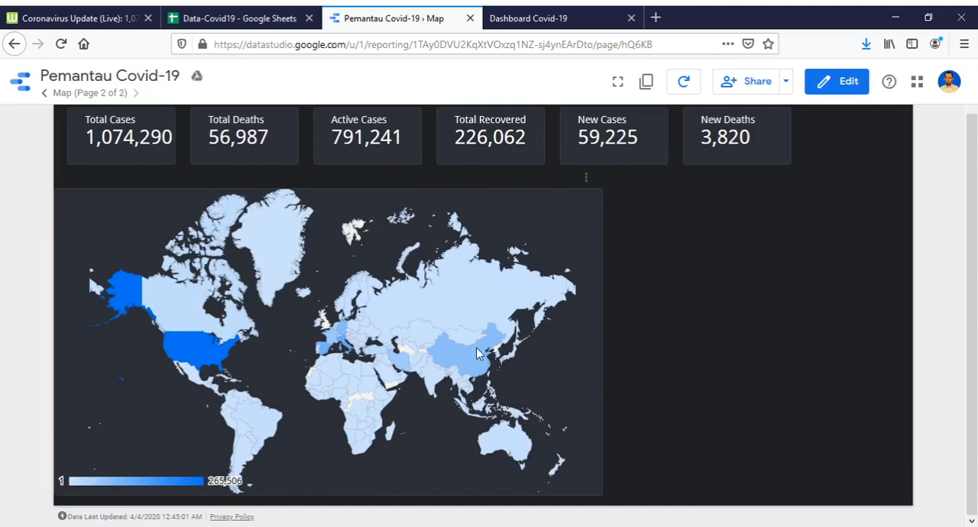
mouse_move(471, 359)
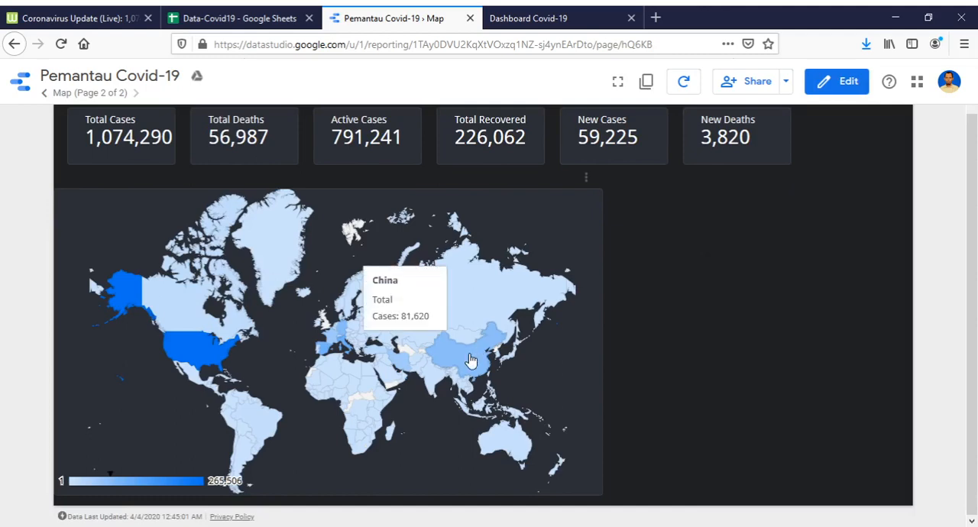
mouse_move(197, 358)
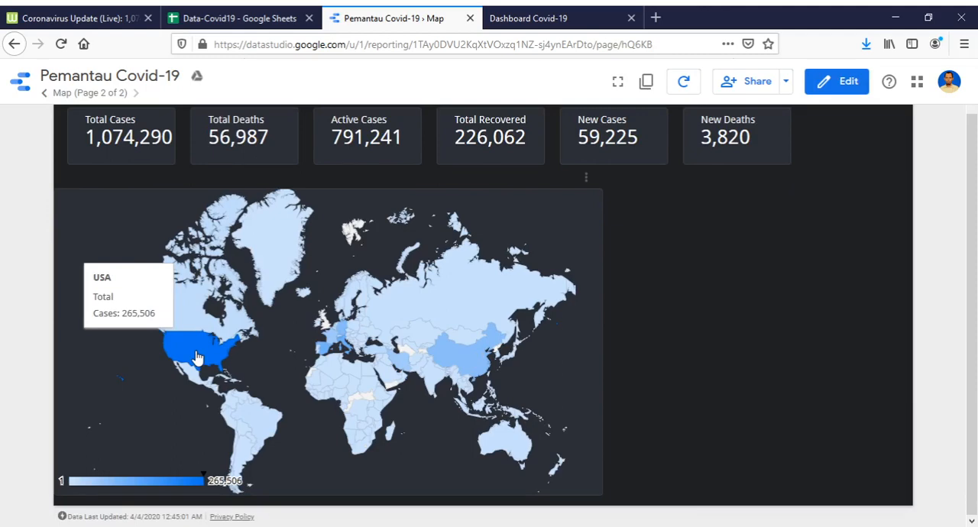
left_click(198, 357)
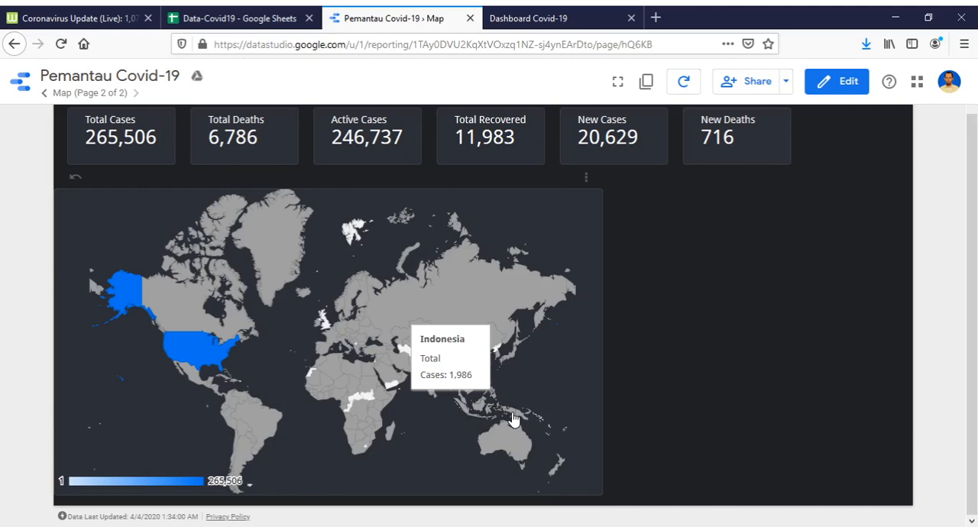
left_click(513, 419)
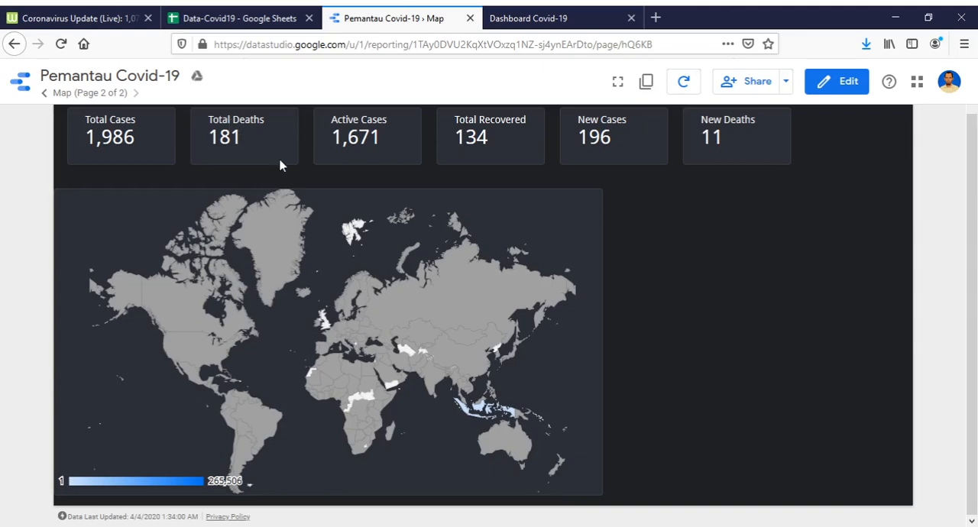
Examine the scorecards filtered for Indonesia and clear the country selection on the map.
scroll(281, 168, "up", 2)
scroll(657, 233, "down", 2)
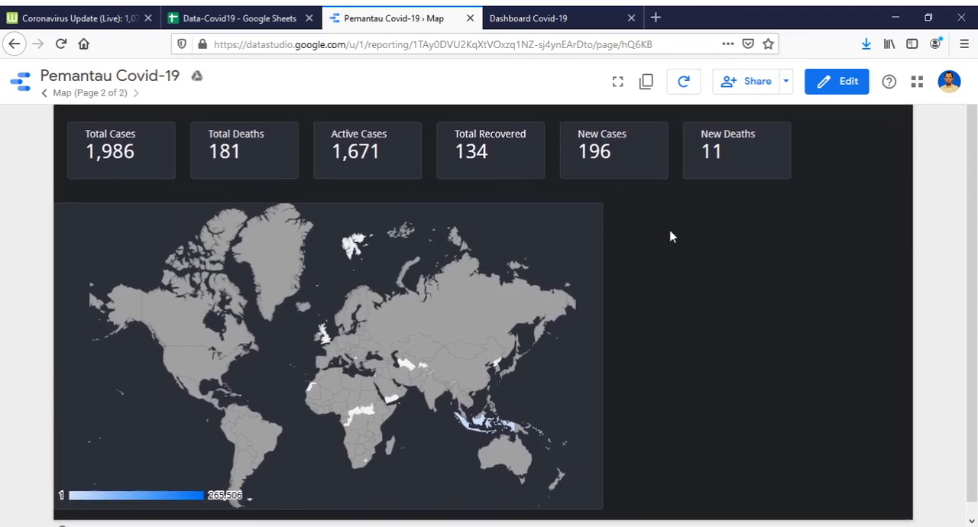
scroll(563, 229, "up", 3)
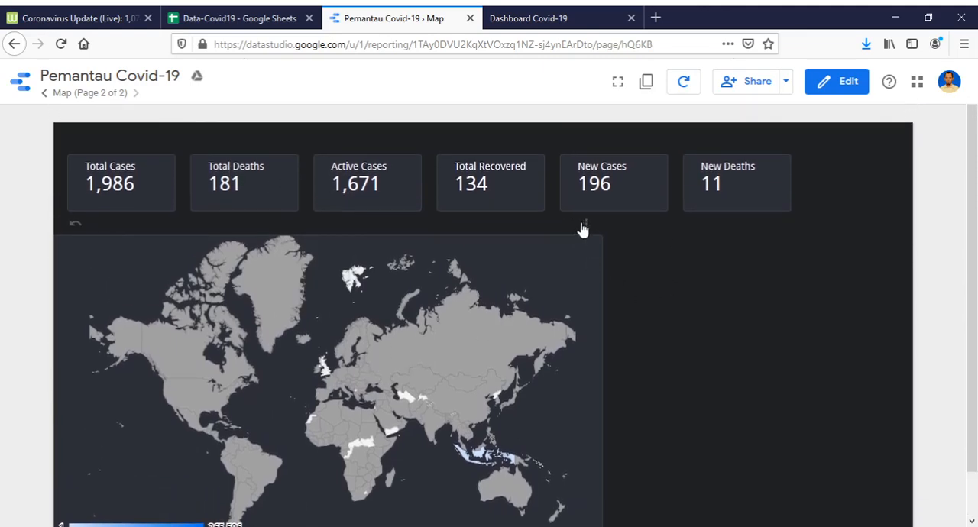
scroll(525, 351, "down", 3)
mouse_move(483, 415)
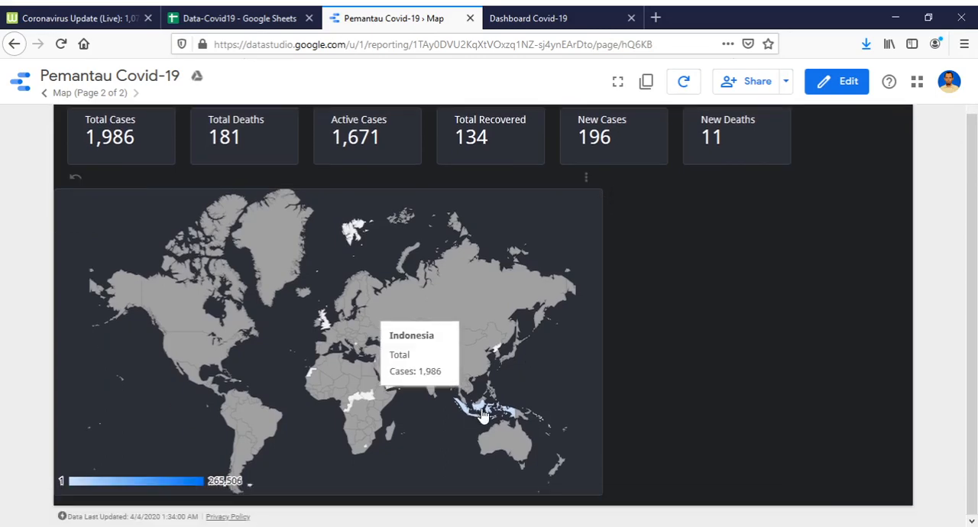
left_click(483, 415)
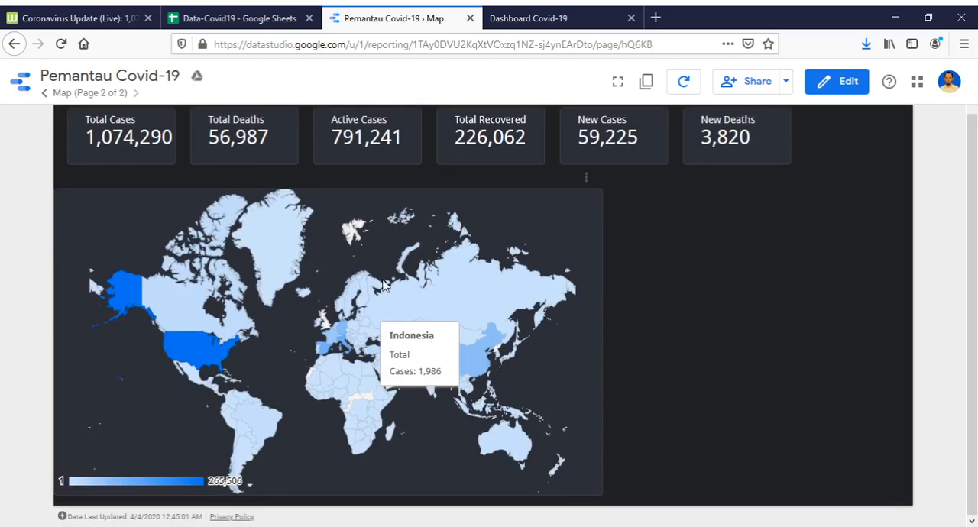
Return to edit mode and extend the geo map's upper edge slightly closer to the scorecards.
scroll(341, 275, "up", 1)
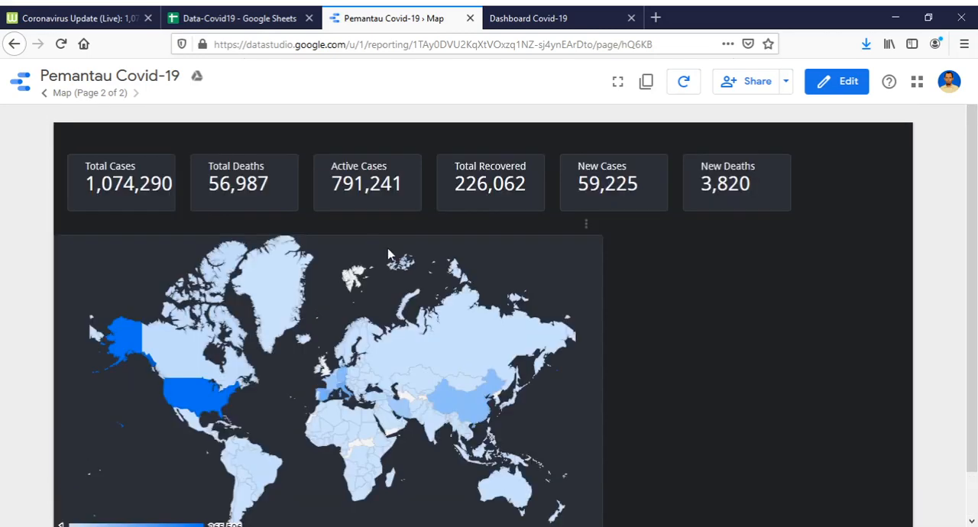
scroll(389, 254, "down", 1)
scroll(367, 229, "down", 1)
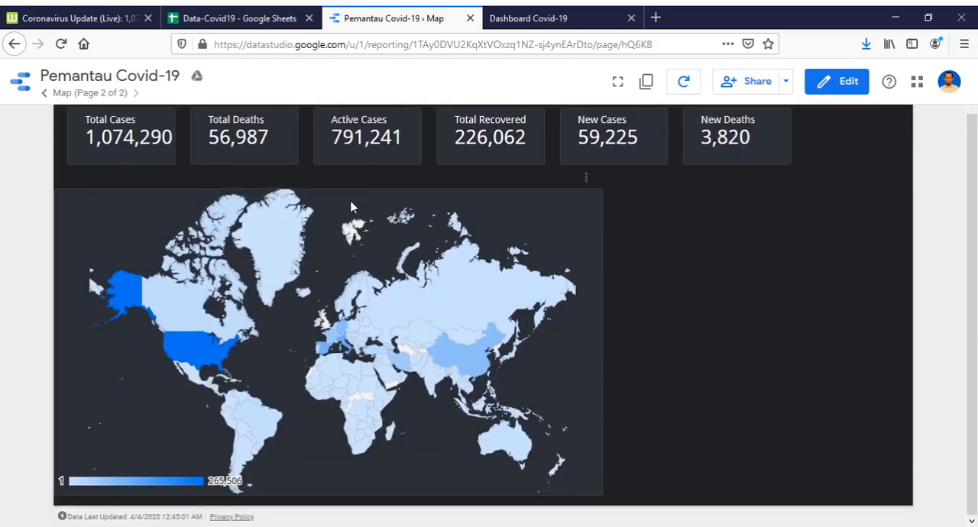
scroll(546, 274, "up", 1)
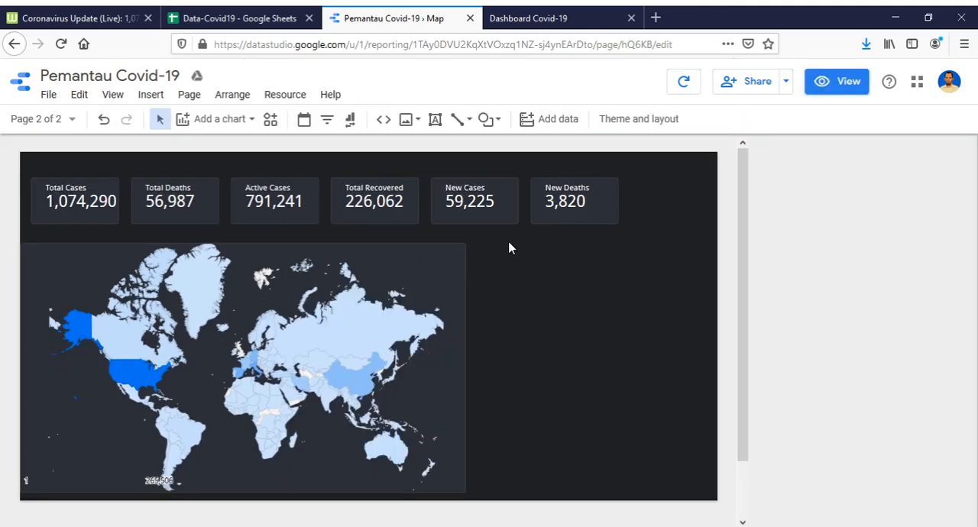
left_click(362, 247)
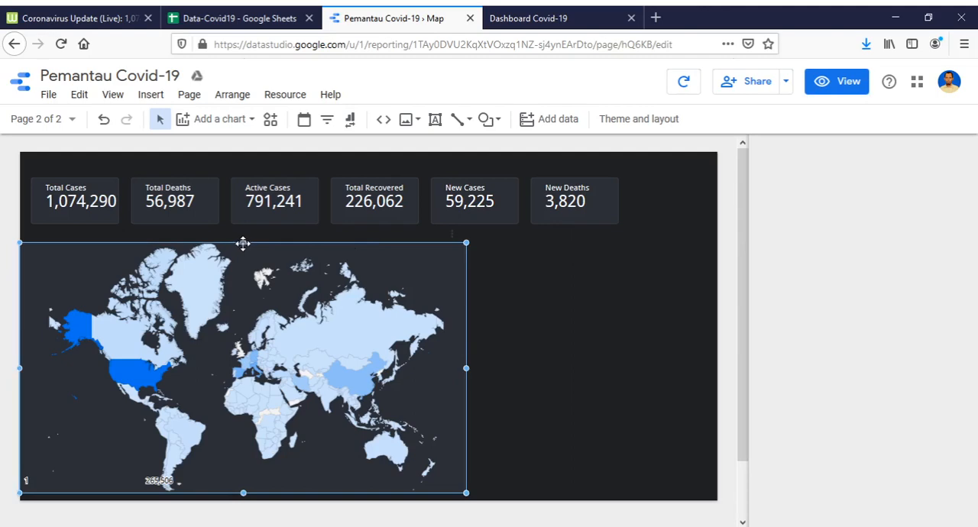
left_click_drag(243, 243, 246, 234)
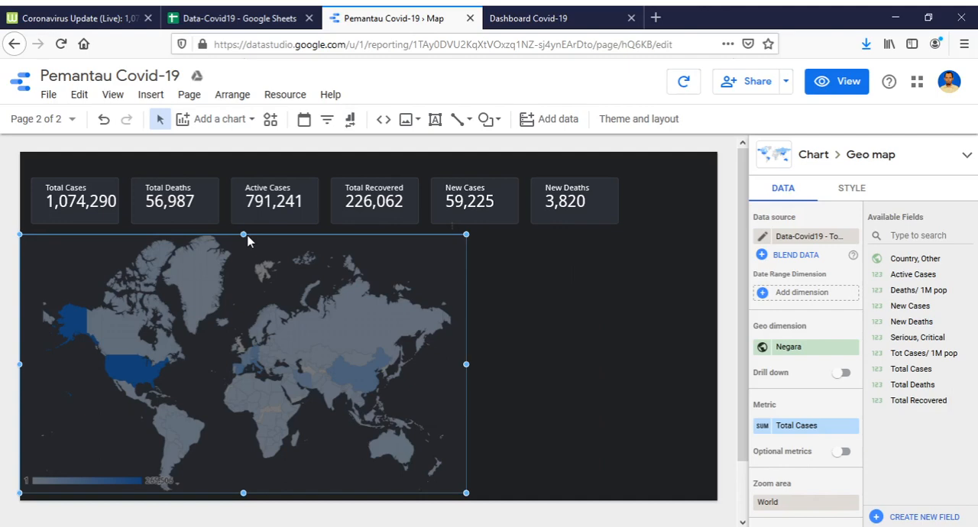
left_click(530, 319)
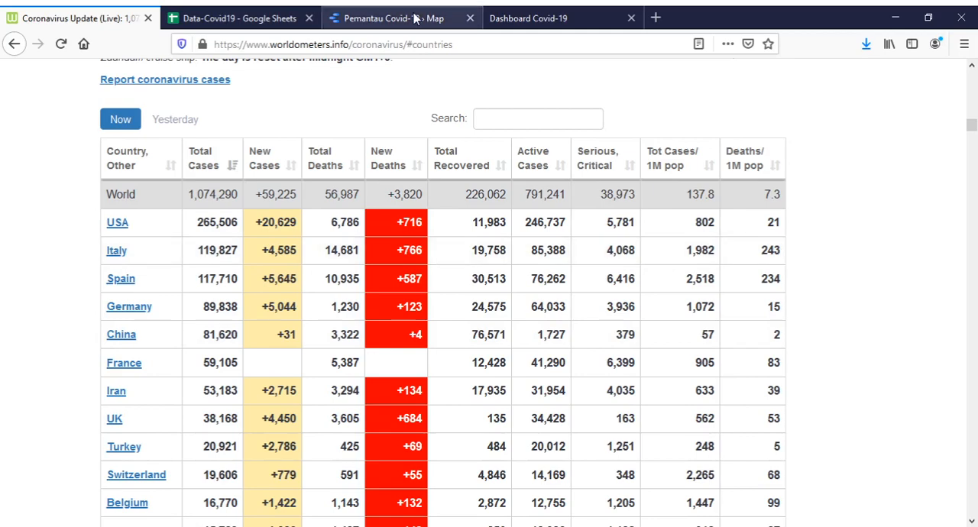
Check the imported country table in the Data-Covid19 spreadsheet and return to the Data Studio report.
left_click(268, 18)
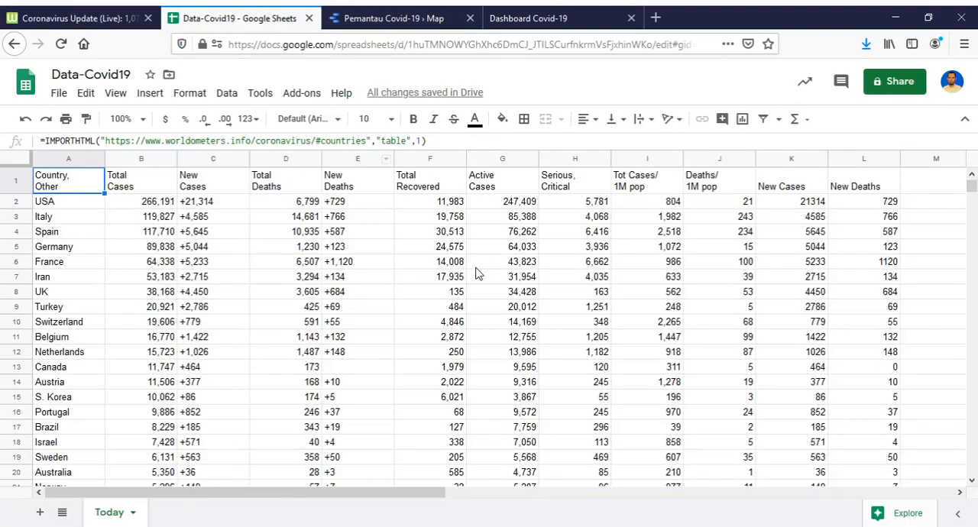
left_click(419, 22)
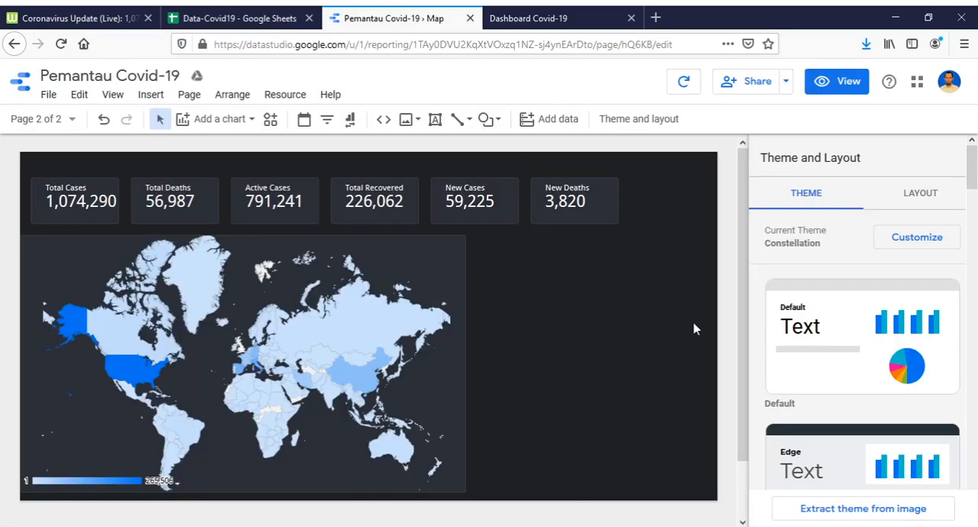
Create a new calculated field from the geo map's data source and name it Case Fatality Rate.
left_click(448, 290)
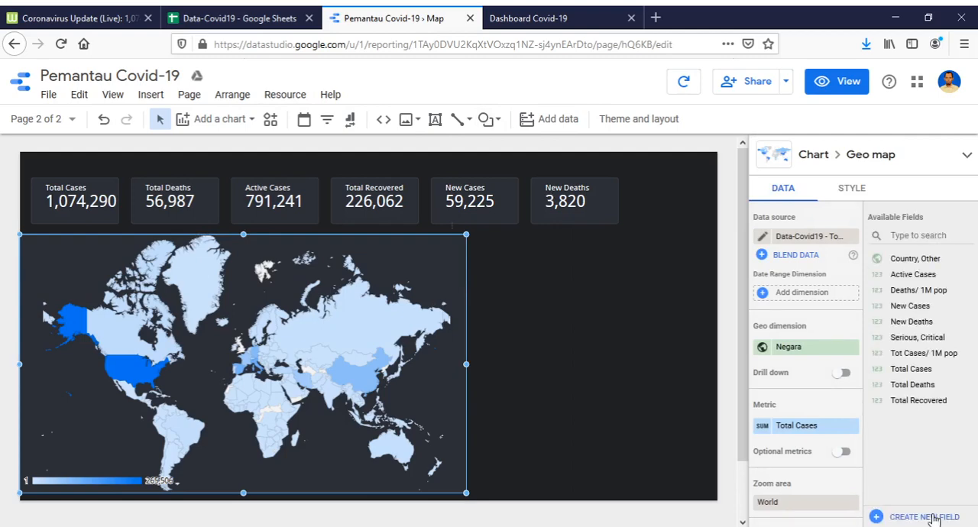
left_click(933, 517)
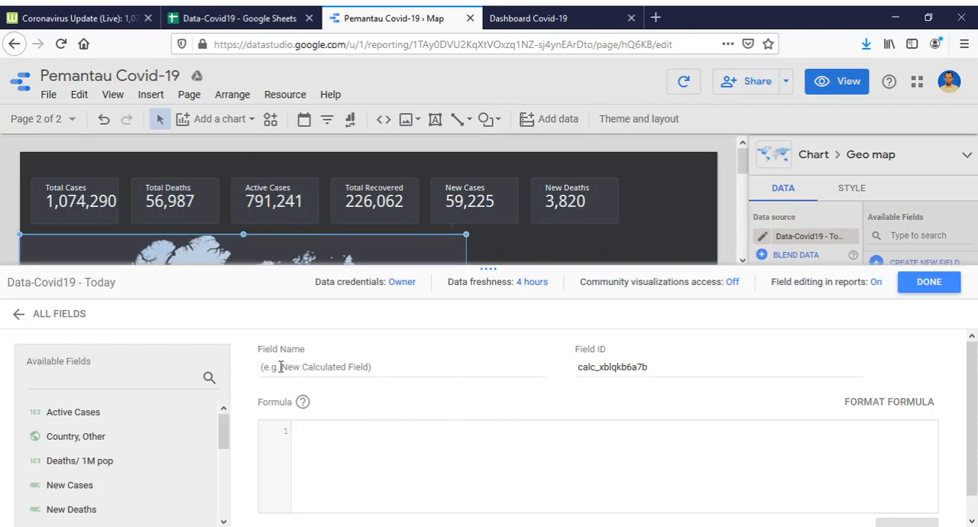
left_click(313, 363)
type("Case Fatality RA")
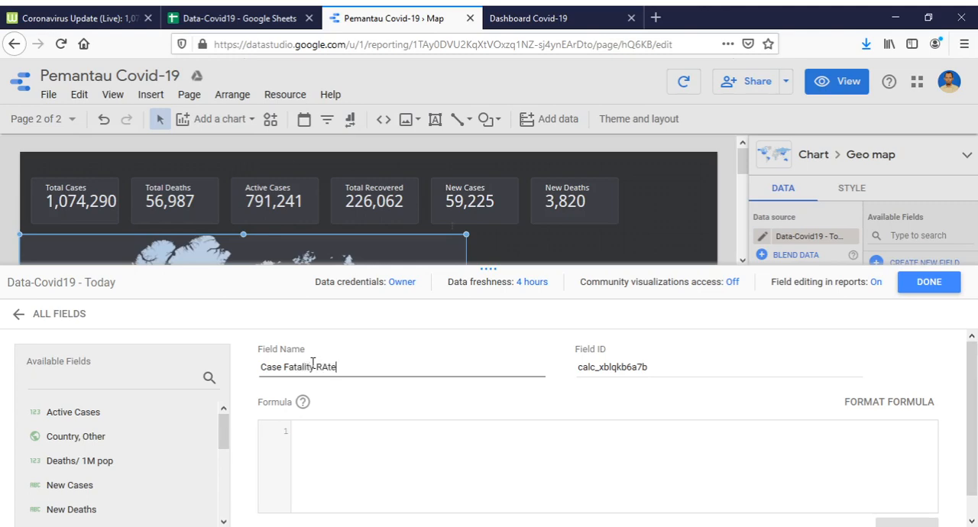
key("BackSpace")
type("ate")
Enlarge the field editor and enter the formula SUM(Total Deaths)/SUM(Total Cases) for the Case Fatality Rate field.
left_click(445, 432)
scroll(446, 435, "down", 1)
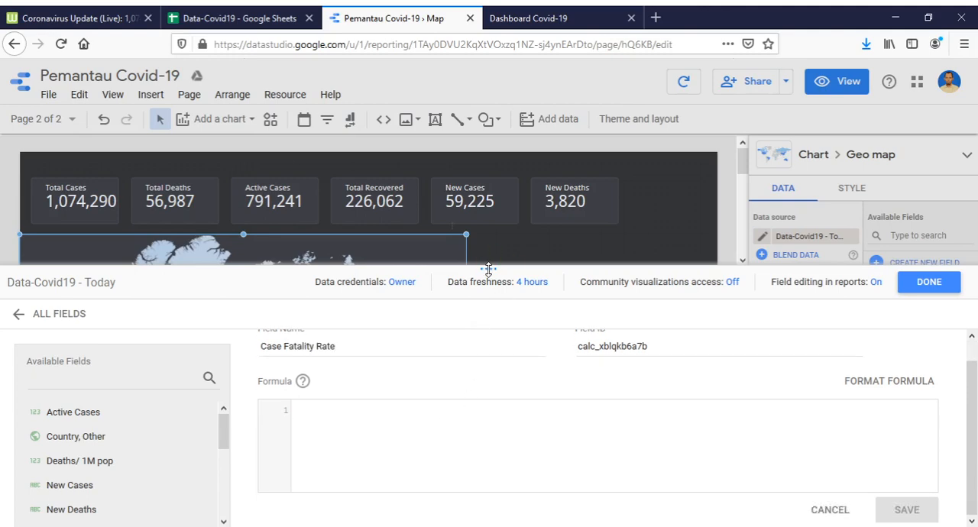
left_click_drag(487, 269, 487, 202)
left_click(413, 372)
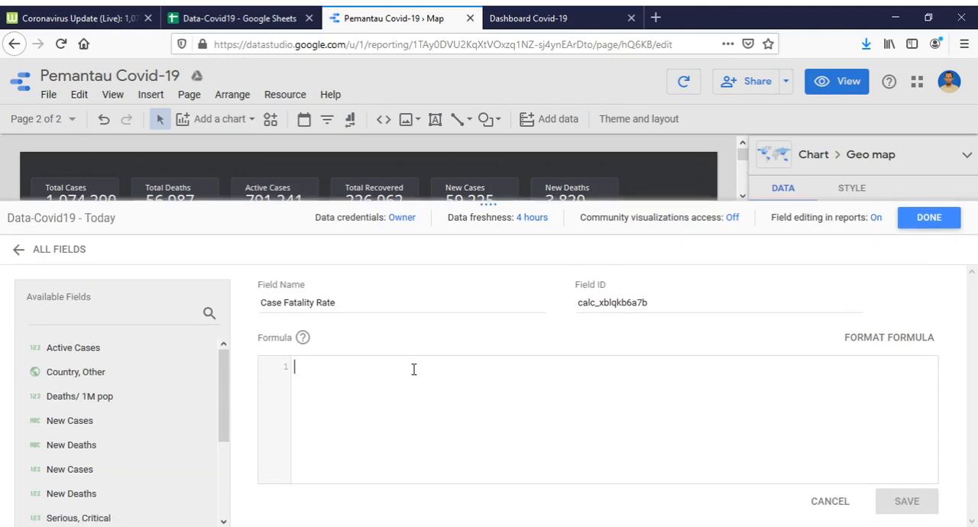
type("sUM(to")
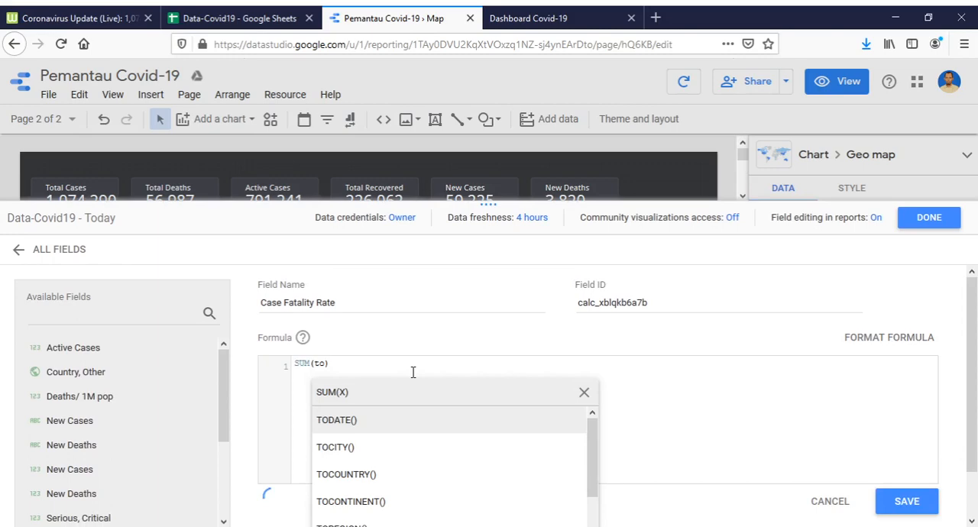
type("ta")
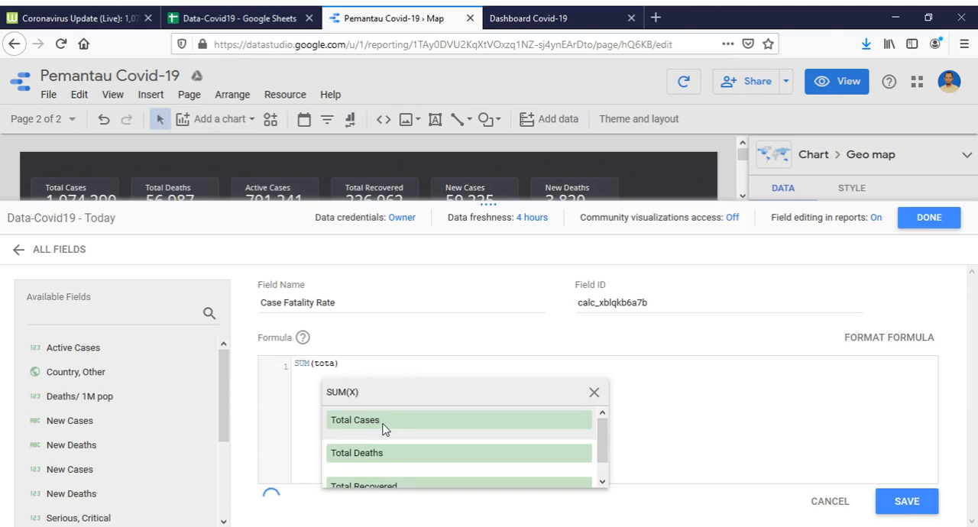
left_click(384, 453)
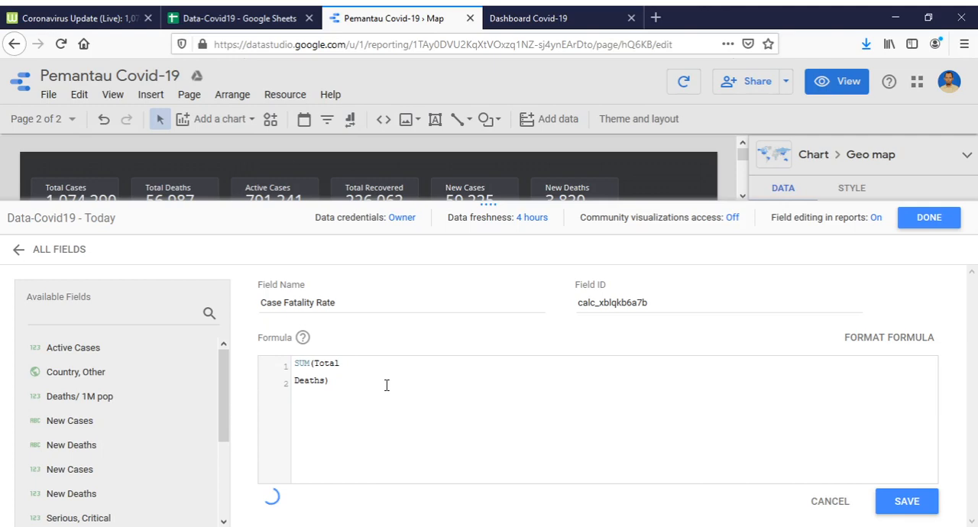
type("/SUM(tota")
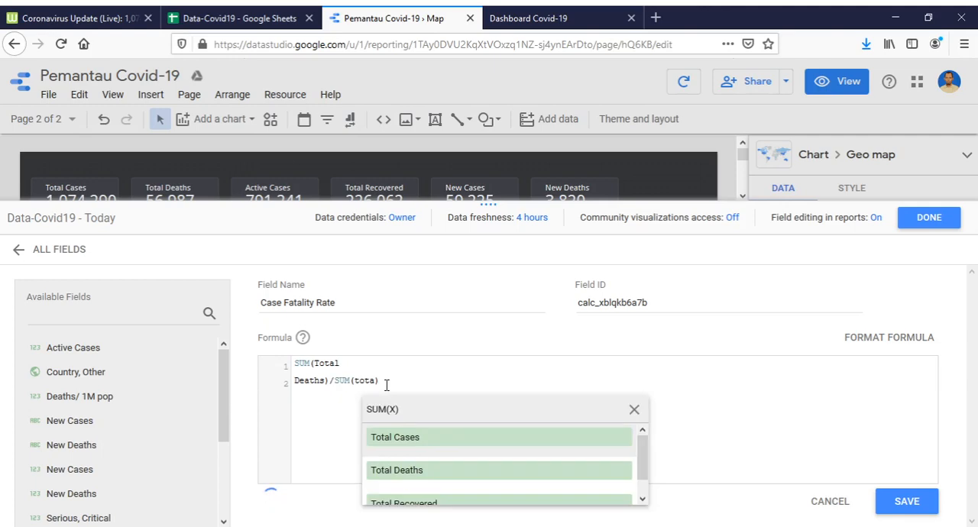
left_click(413, 438)
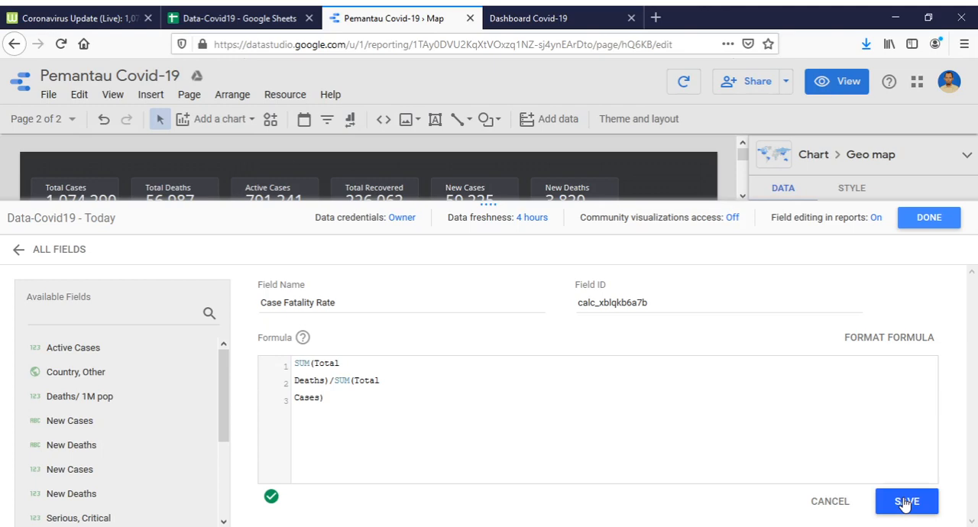
Save the Case Fatality Rate field, set its type to Percent, and finish editing the data source.
left_click(906, 502)
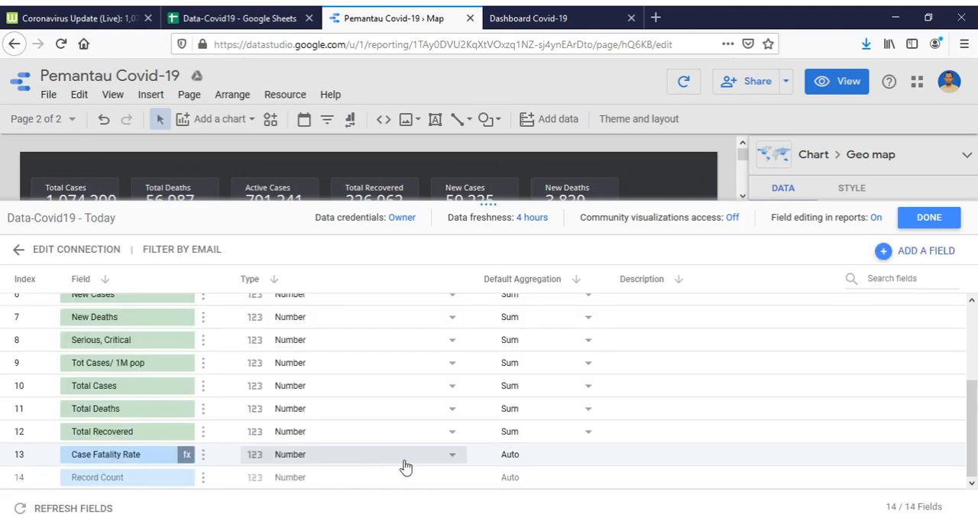
left_click(450, 461)
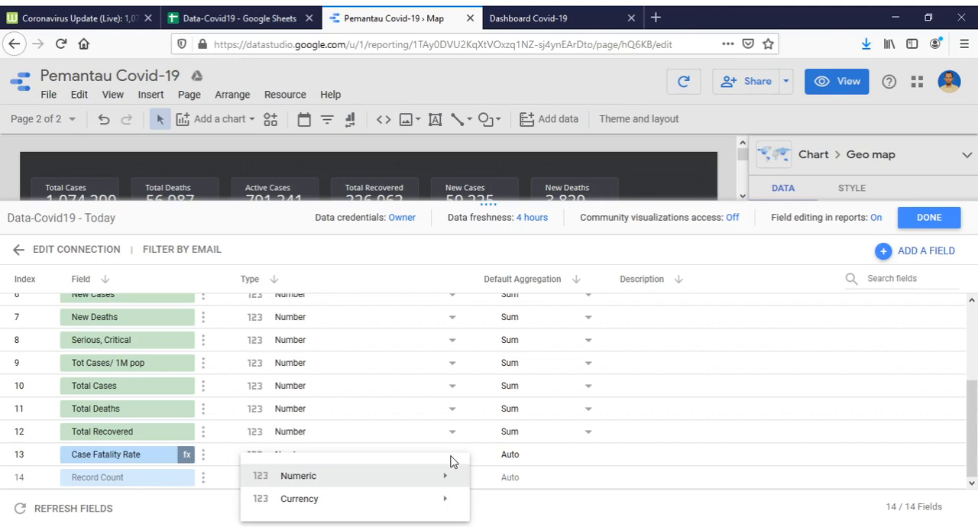
mouse_move(455, 475)
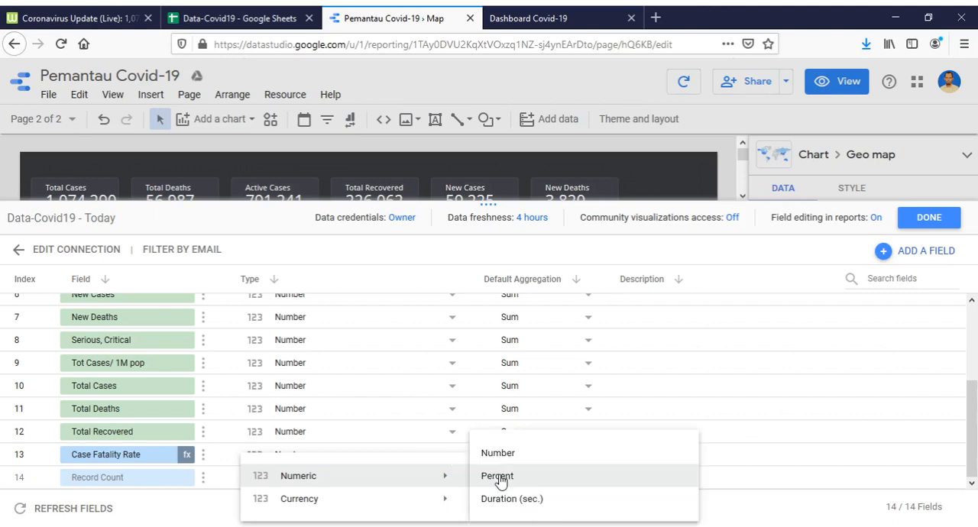
left_click(497, 476)
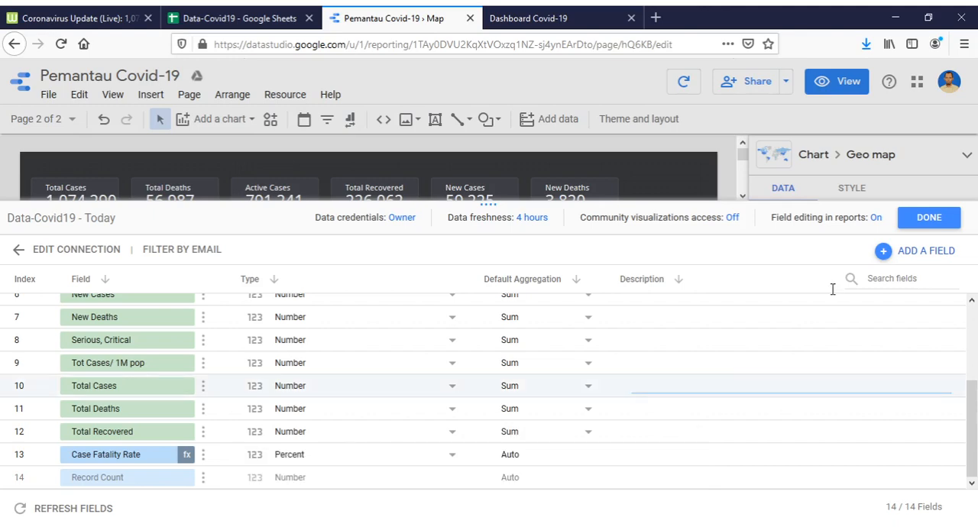
left_click(930, 217)
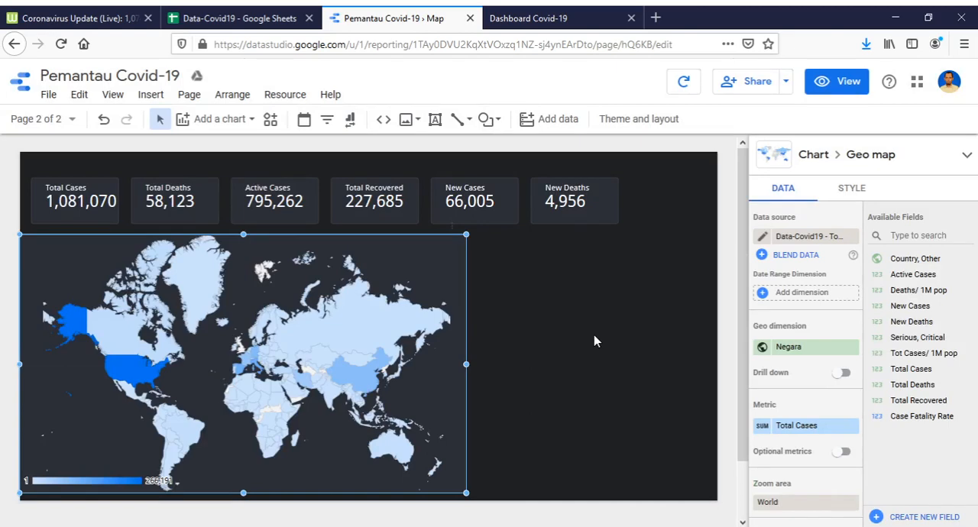
Duplicate the New Deaths scorecard, place the copy directly below the original, and replace its metric with Case Fatality Rate.
right_click(572, 213)
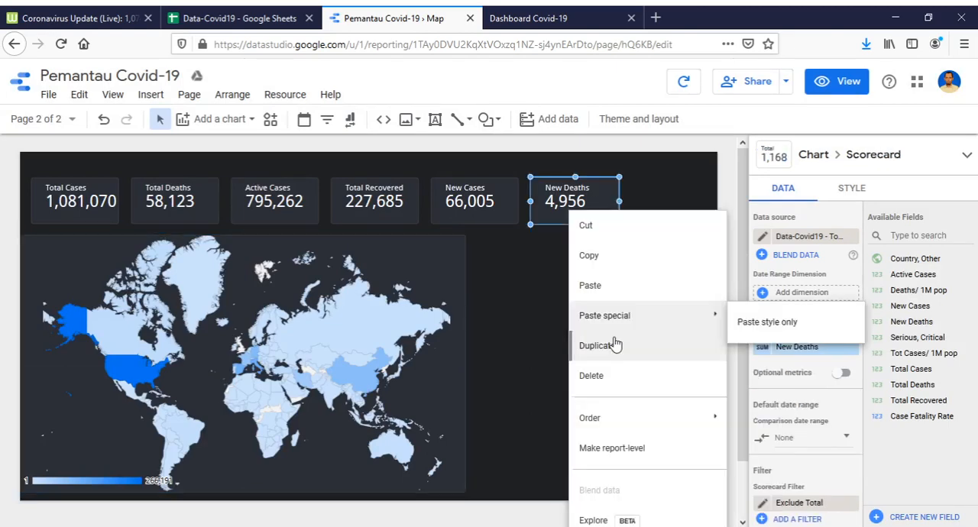
left_click(615, 345)
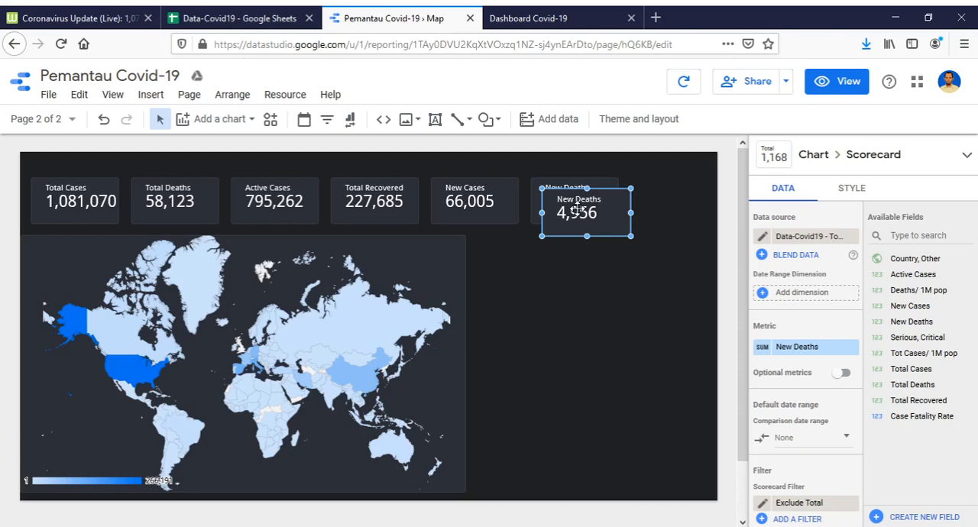
left_click_drag(577, 210, 565, 256)
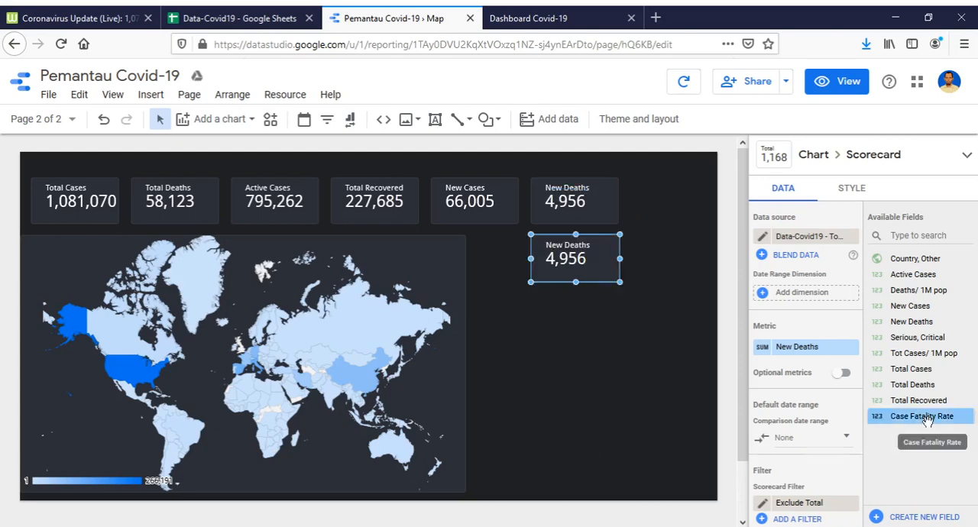
left_click_drag(924, 419, 772, 347)
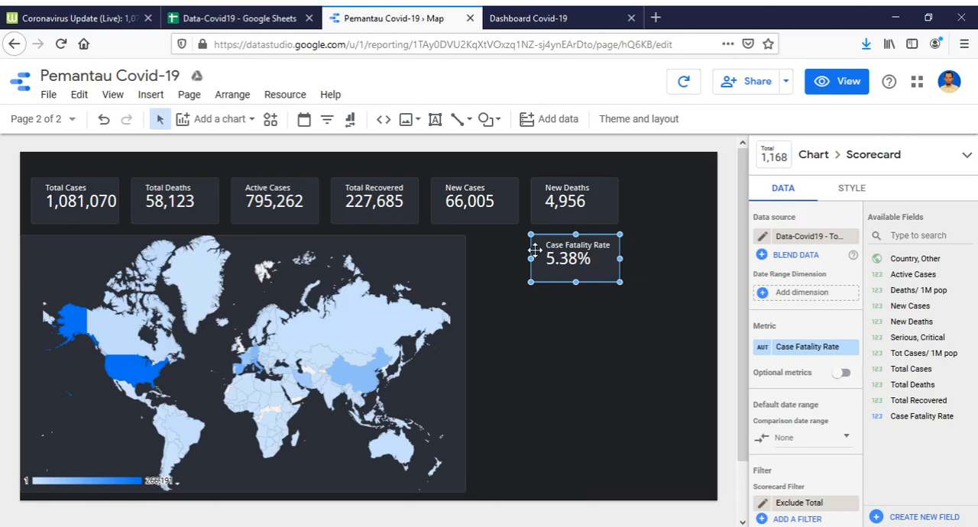
left_click(602, 334)
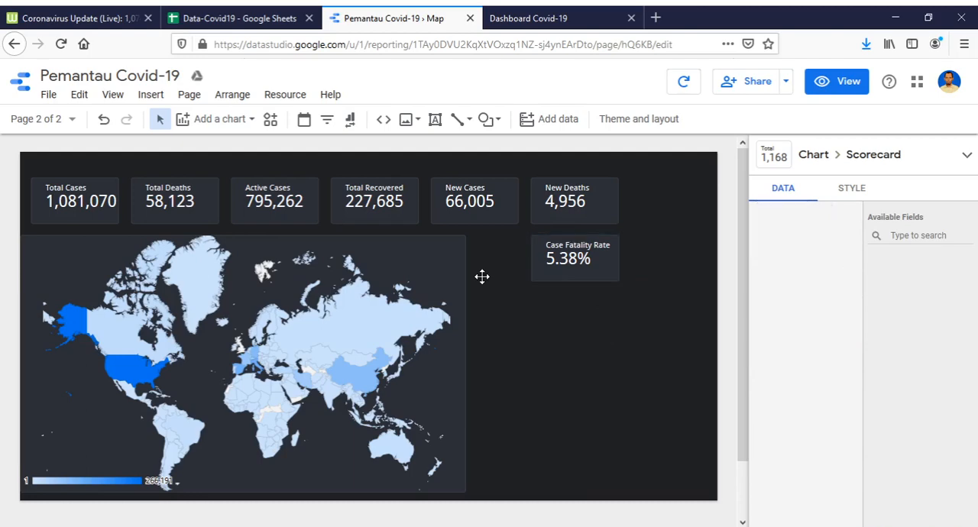
left_click(463, 344)
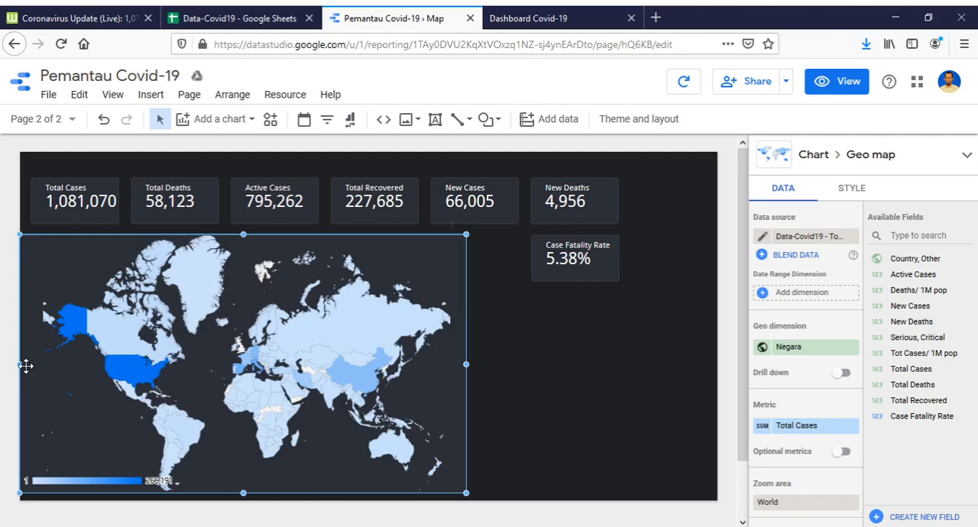
left_click(574, 350)
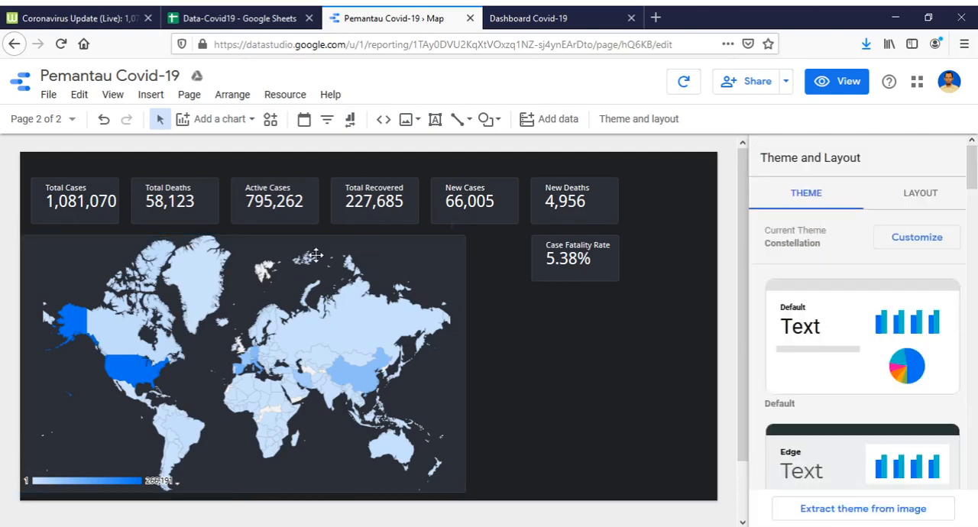
Preview the Map page in view mode and check how the scorecards respond when filtering by USA, Indonesia, Italy and Spain.
left_click(845, 88)
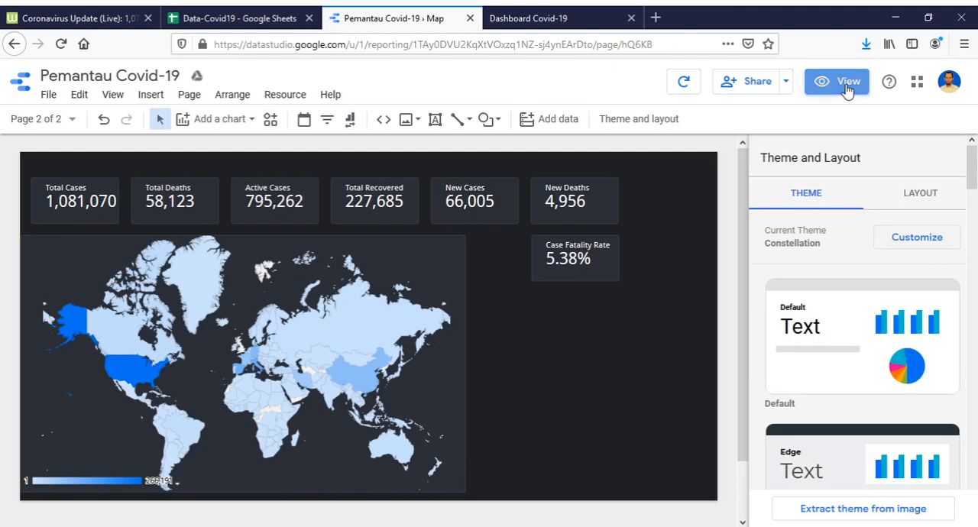
mouse_move(191, 396)
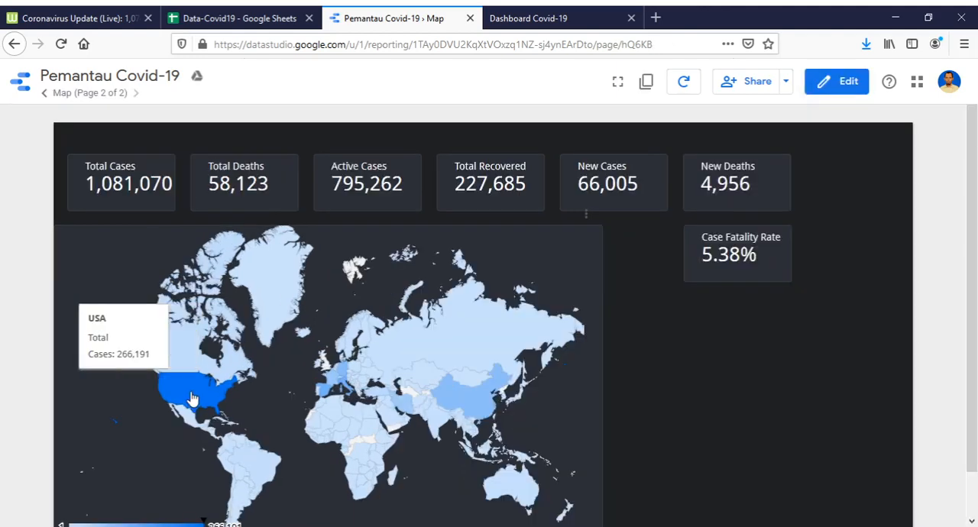
left_click(192, 399)
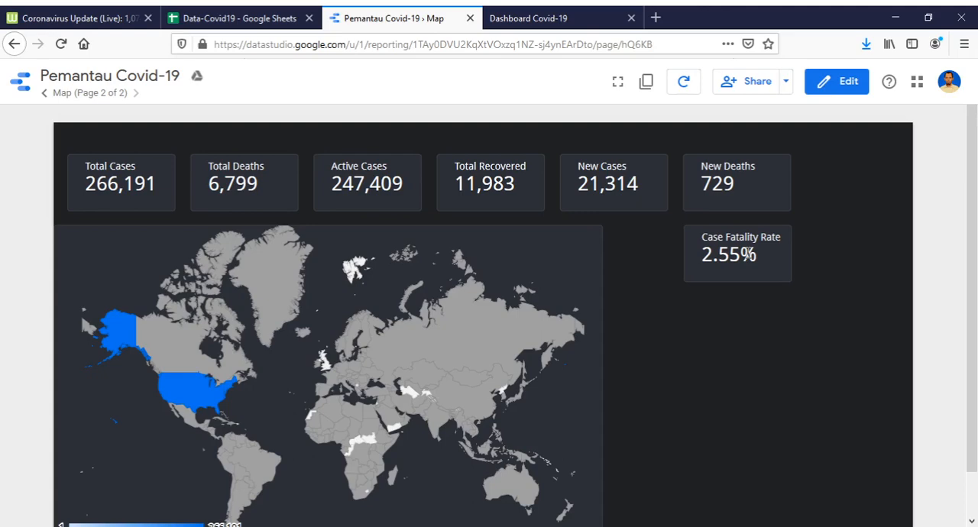
mouse_move(485, 459)
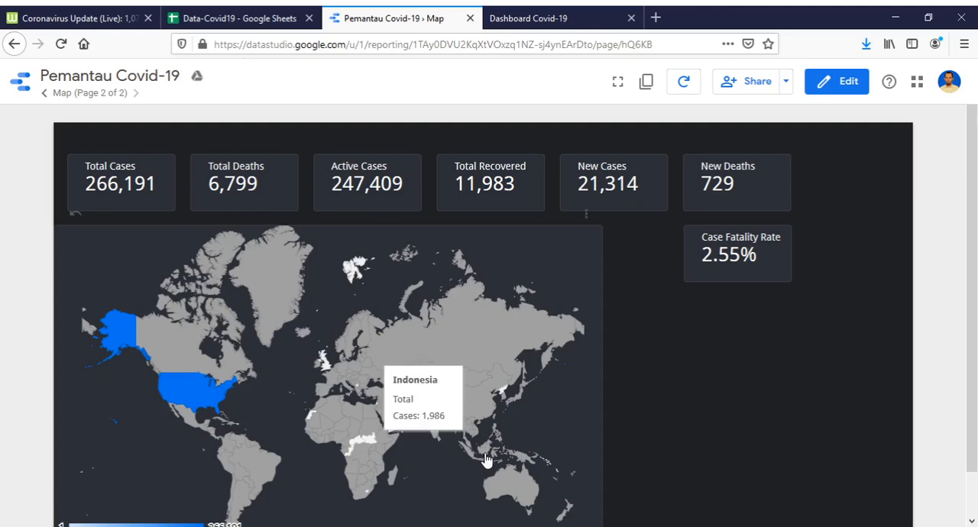
left_click(485, 459)
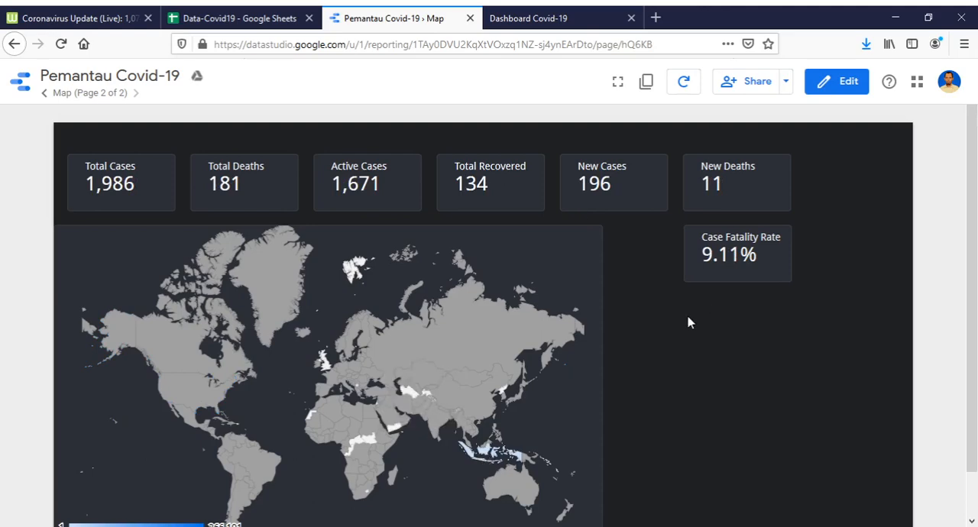
left_click(471, 462)
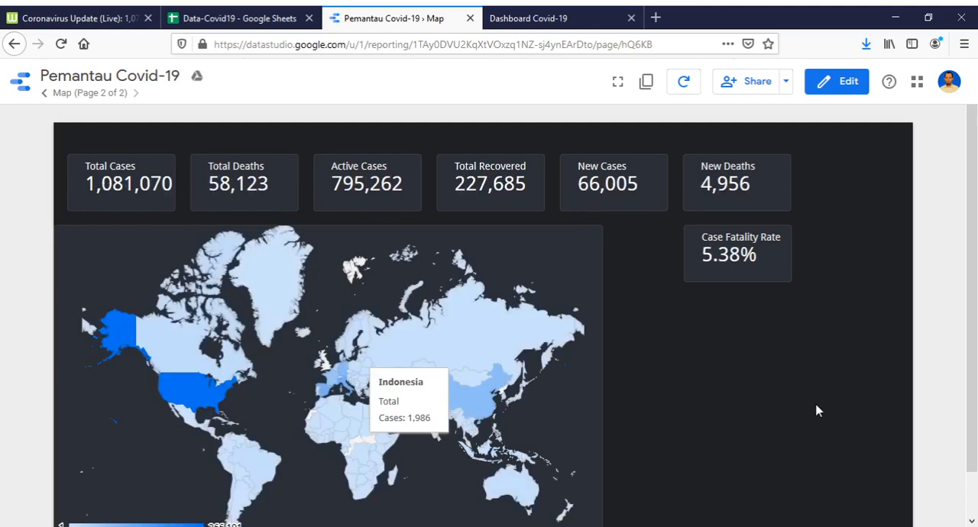
left_click(347, 393)
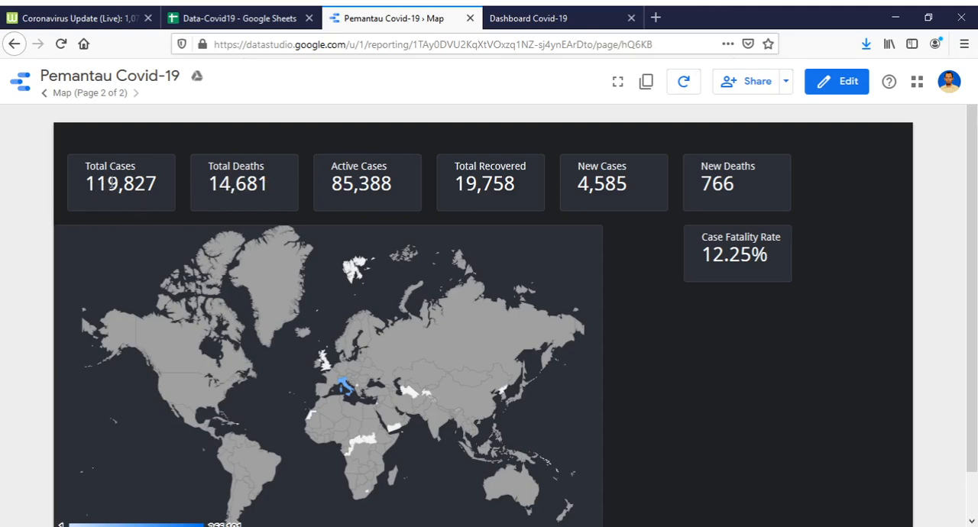
left_click(324, 394)
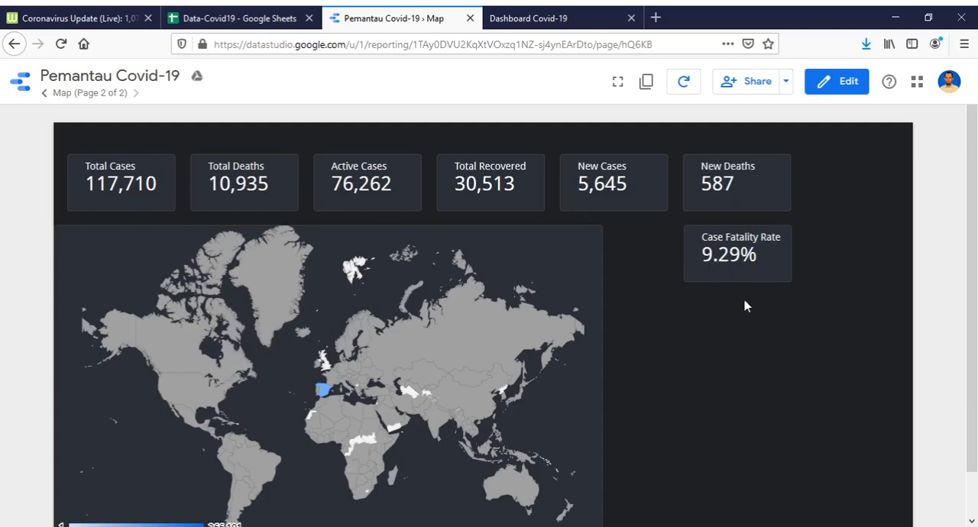
scroll(559, 338, "down", 2)
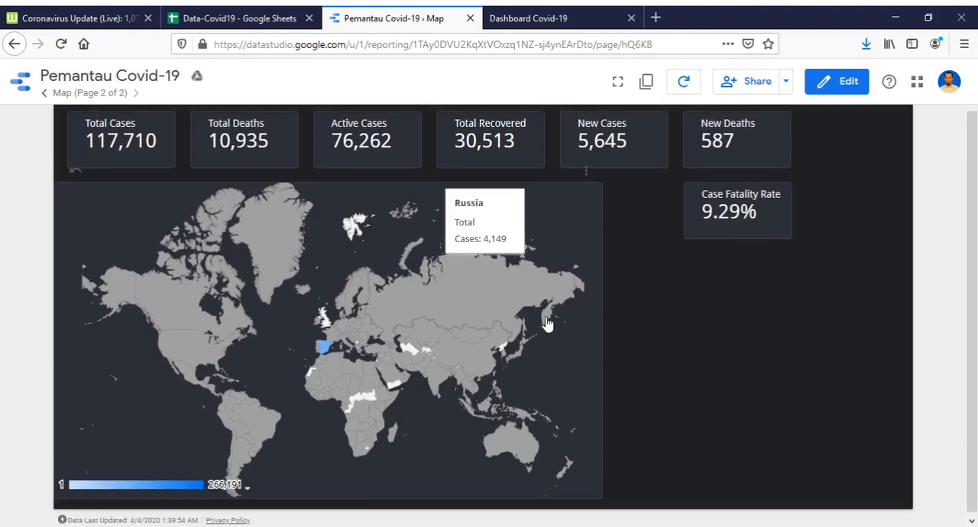
scroll(724, 262, "up", 2)
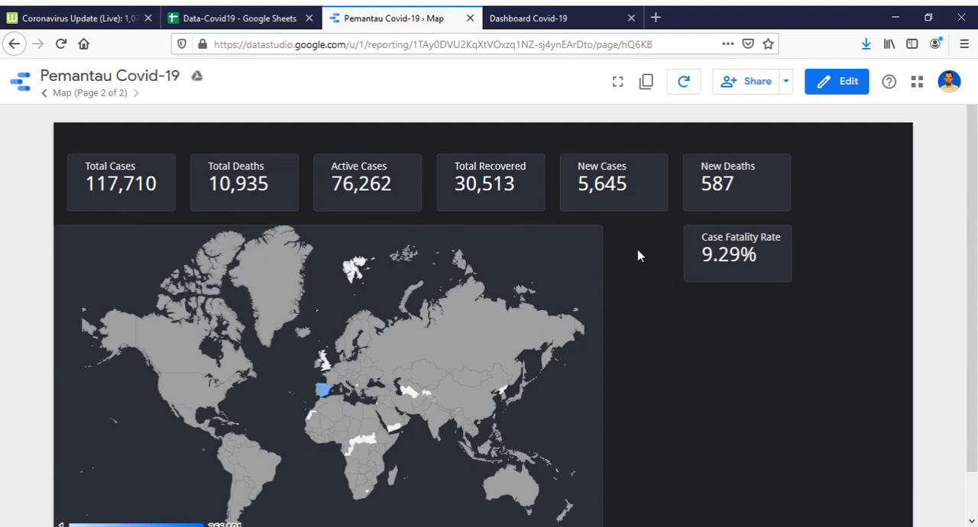
Go to the Overview page in edit mode and add Case Fatality Rate as the last metric of the country table.
left_click(45, 95)
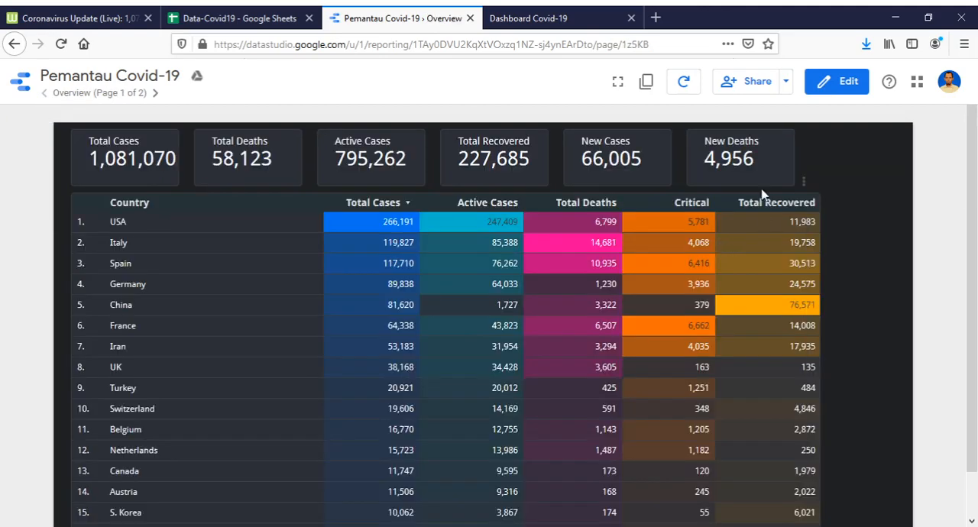
left_click(838, 91)
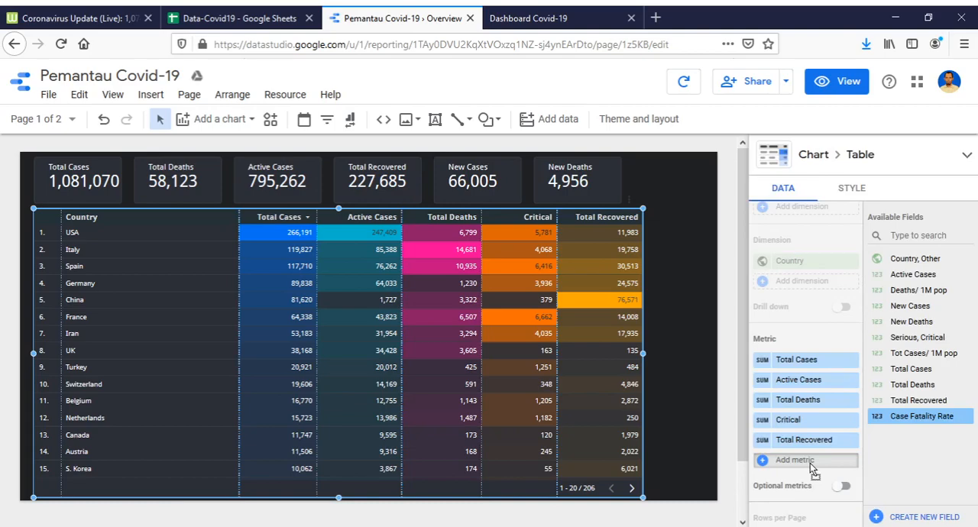
left_click_drag(812, 469, 810, 462)
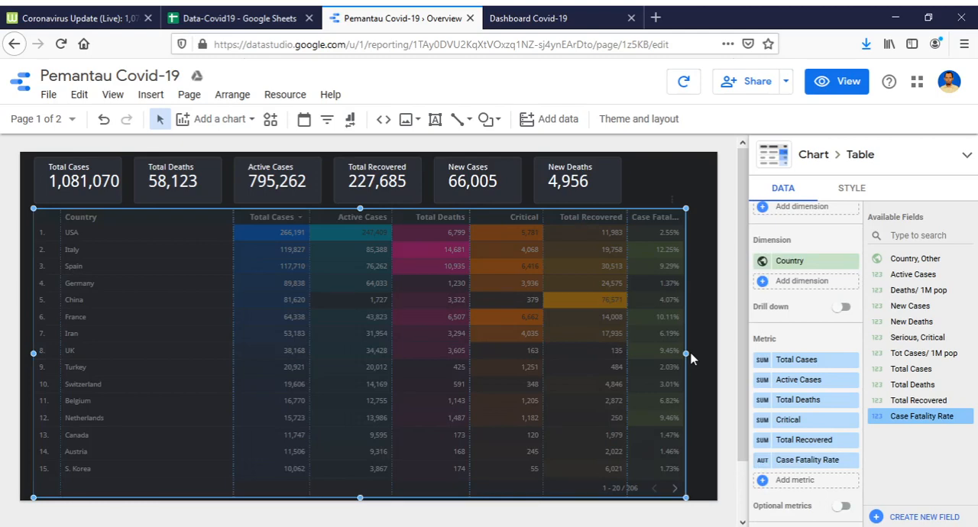
Widen the country table to the page's right edge and enlarge the Case Fatality Rate column slightly.
left_click_drag(689, 354, 726, 353)
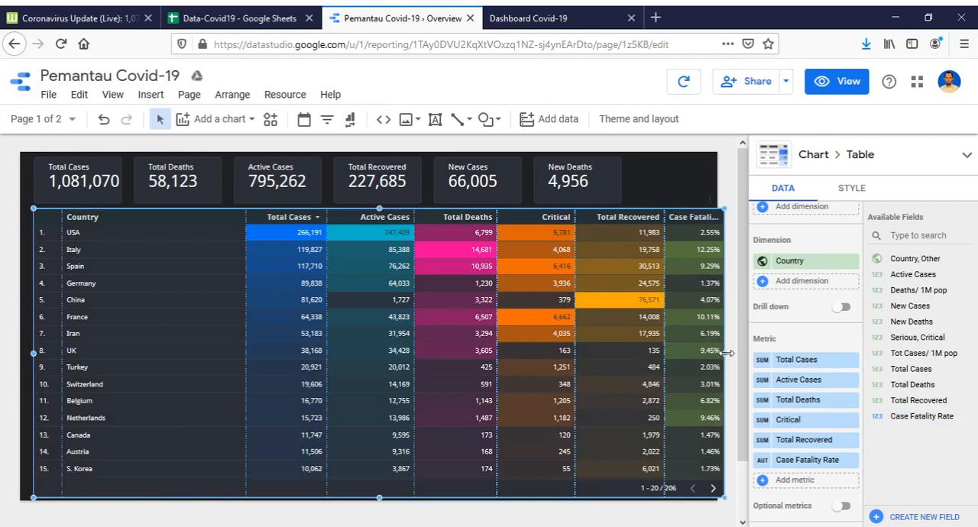
left_click_drag(727, 353, 719, 353)
left_click_drag(658, 346, 652, 346)
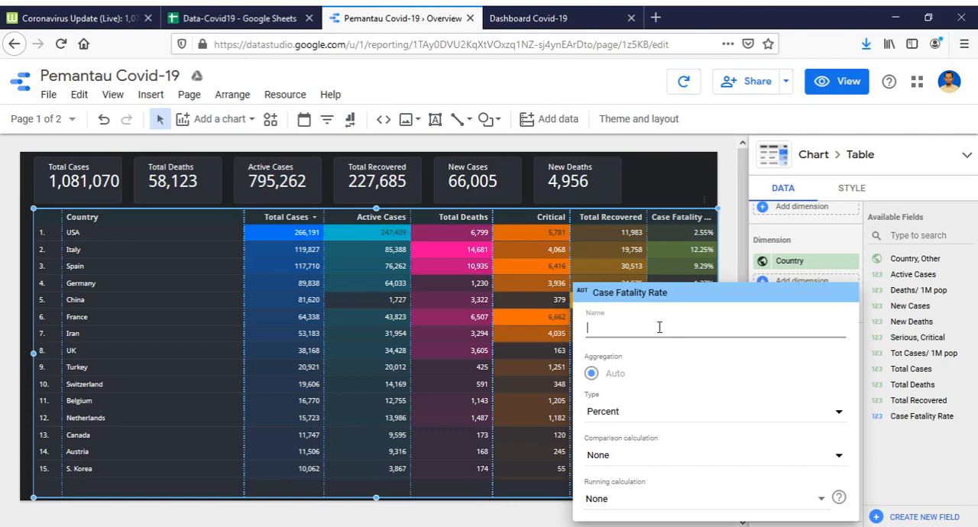
Rename the table's Case Fatality Rate metric as CFR and narrow its column slightly.
type("CFR")
key("Return")
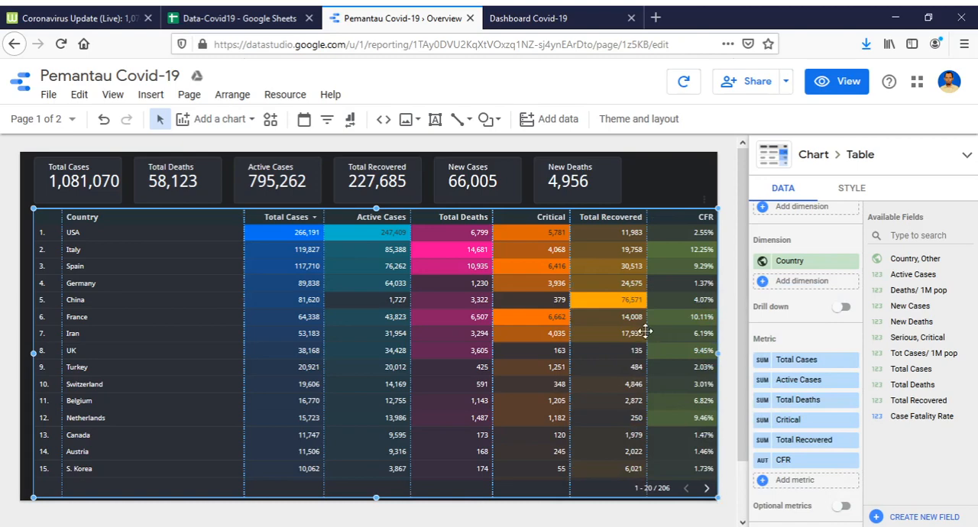
left_click_drag(647, 333, 656, 333)
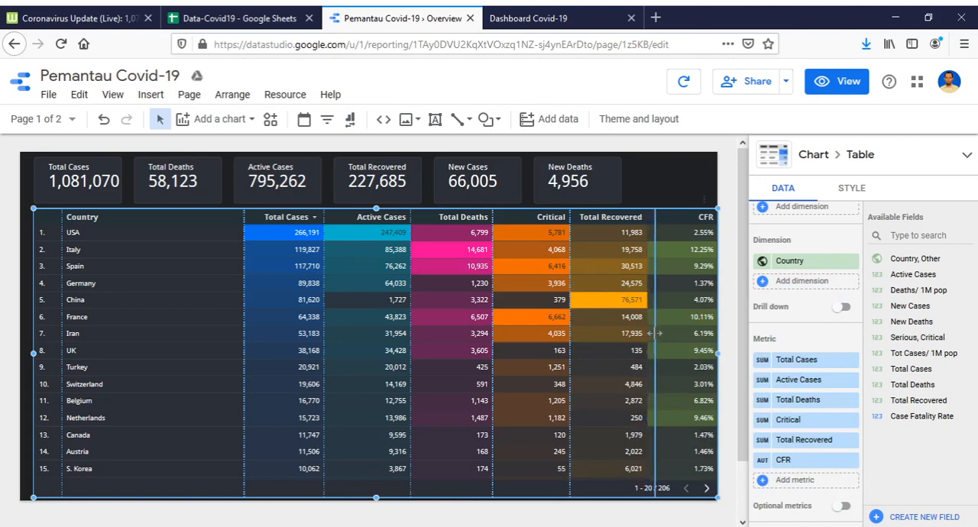
Extend the country table to the page's left edge and widen the CFR column slightly.
left_click(657, 183)
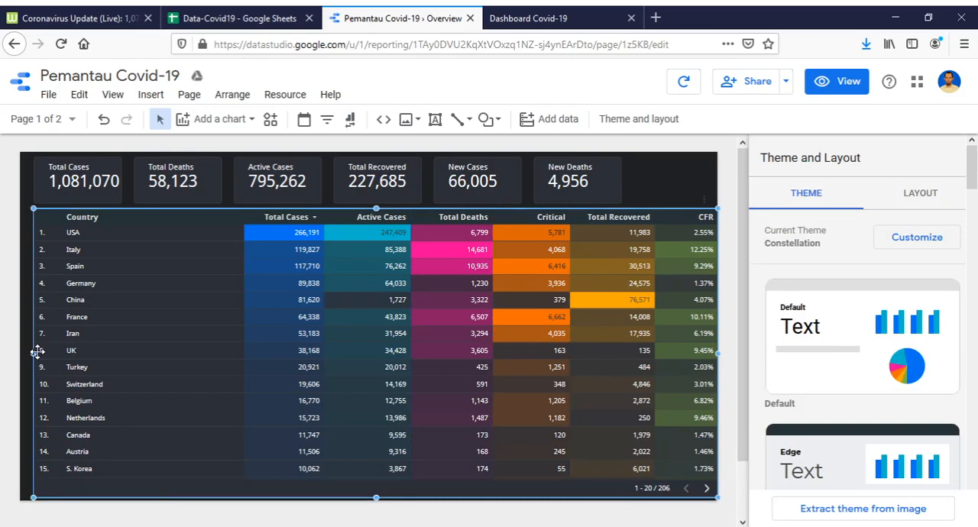
left_click_drag(36, 350, 19, 356)
left_click_drag(654, 282, 648, 282)
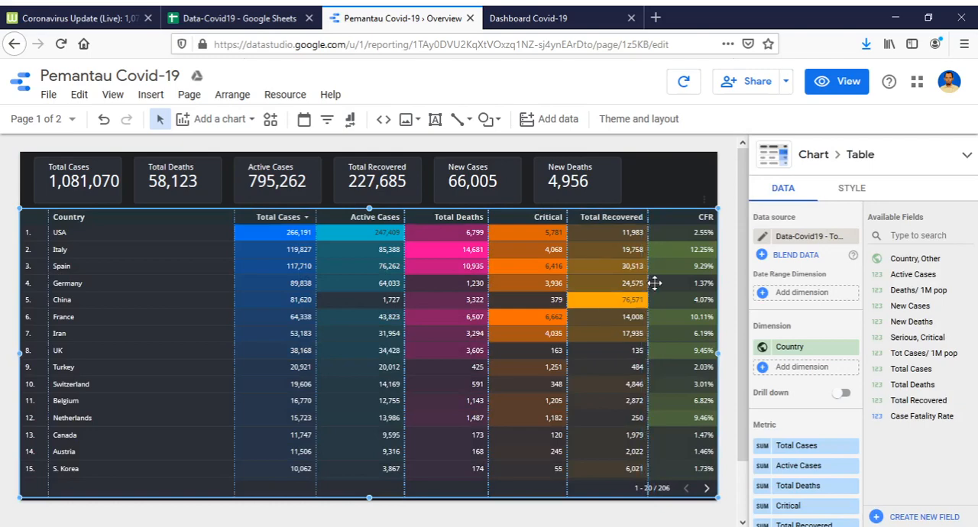
Duplicate the New Deaths scorecard on the Overview page and place the copy at the right end of the scorecard row.
left_click(576, 178)
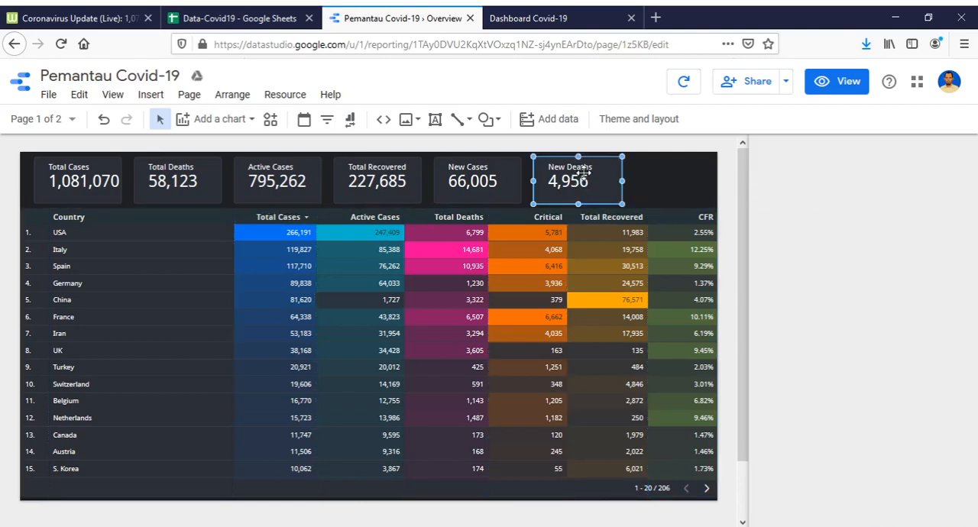
right_click(583, 174)
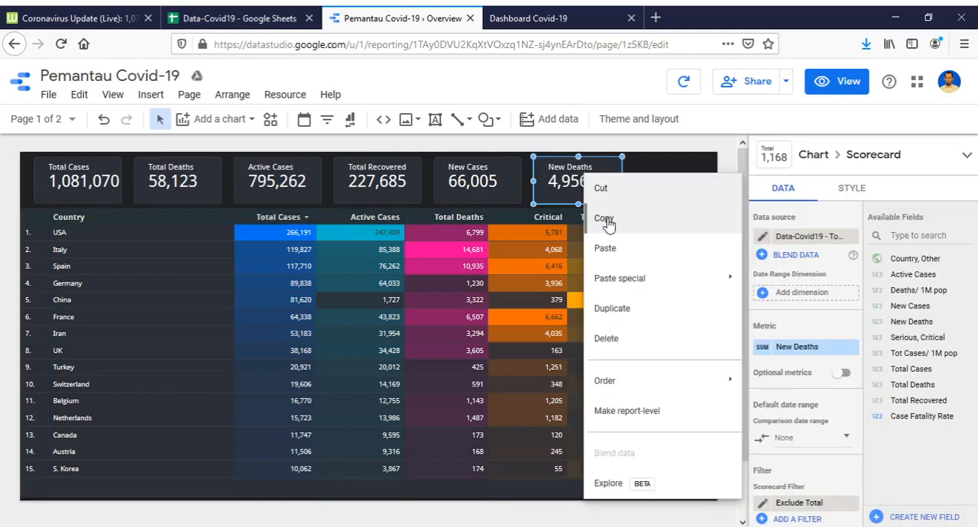
left_click(638, 308)
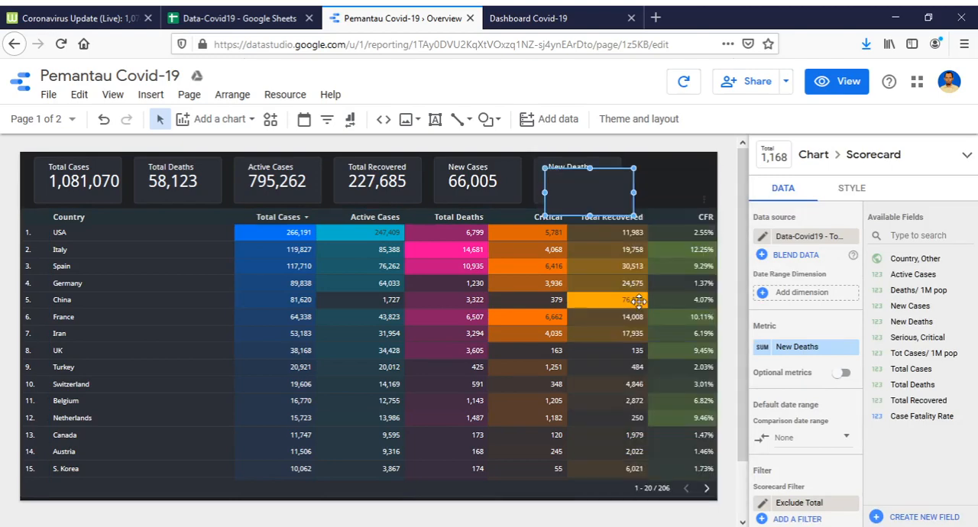
left_click_drag(607, 191, 667, 181)
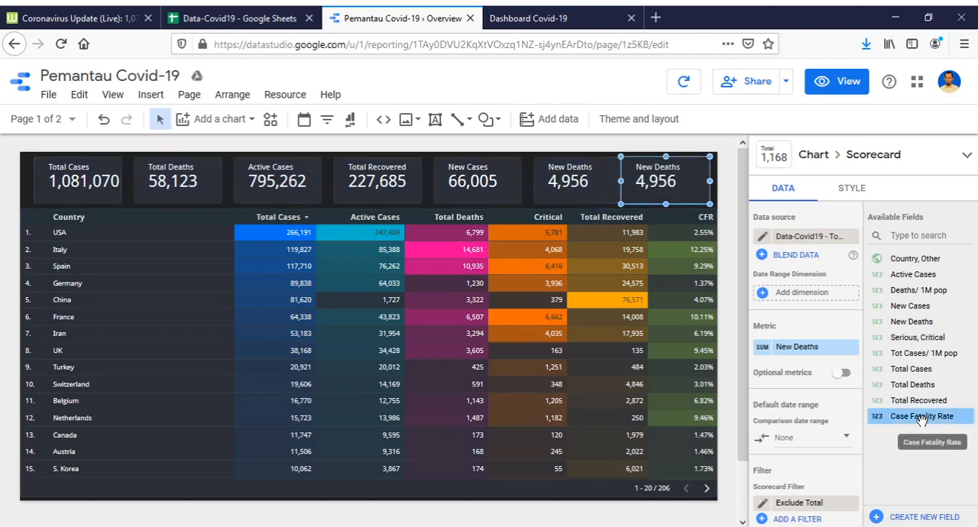
Change the copied scorecard's metric to Case Fatality Rate and shift the card slightly inward from the page's right edge.
left_click_drag(922, 419, 817, 350)
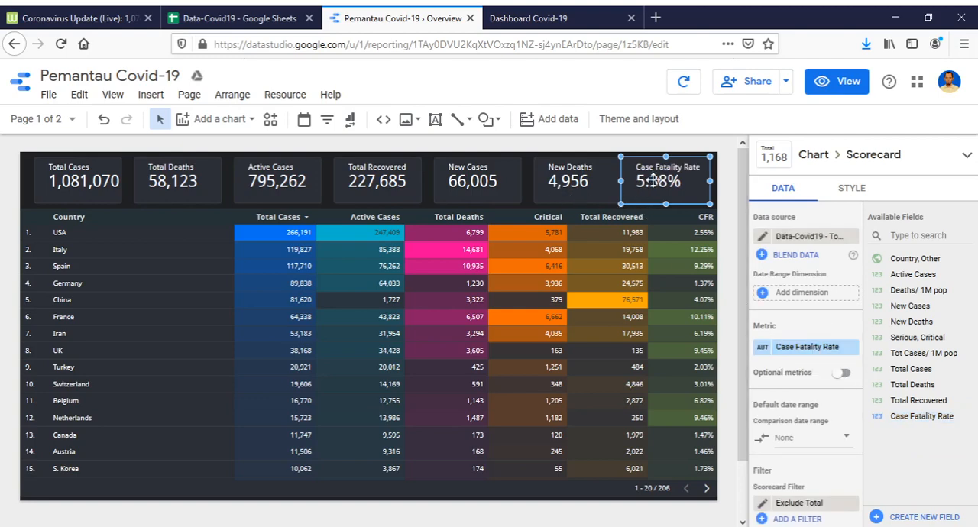
left_click_drag(653, 181, 643, 181)
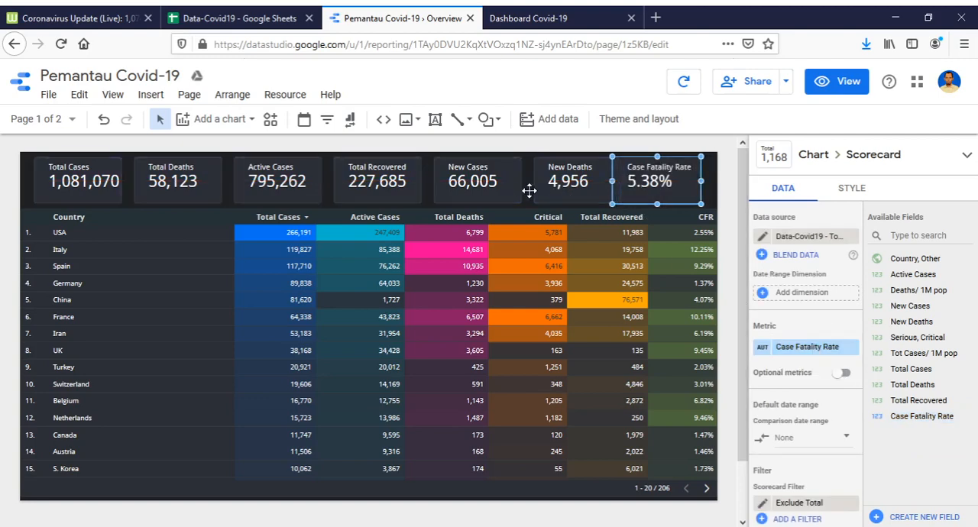
Select all seven scorecards on the Overview page and distribute them horizontally.
left_click(569, 181, "shift")
left_click(477, 180, "shift")
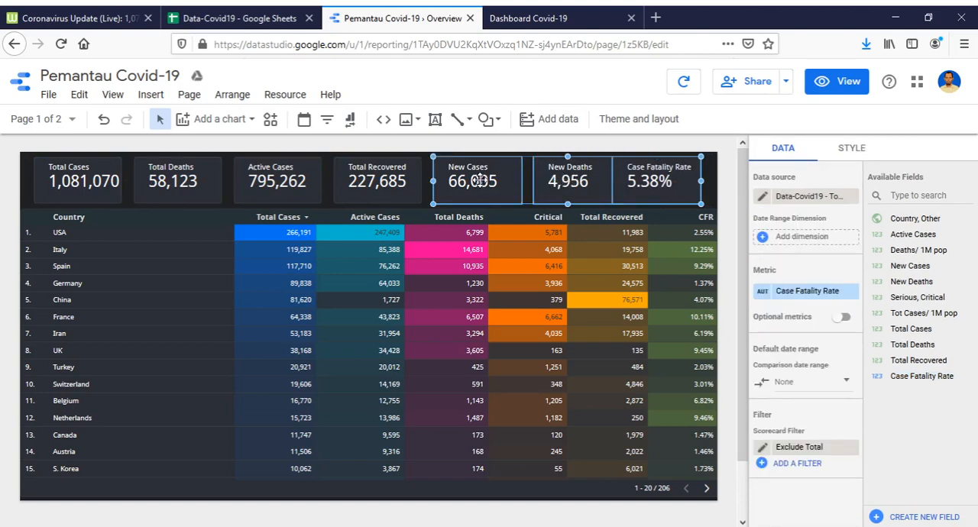
left_click(395, 183, "shift")
left_click(284, 180, "shift")
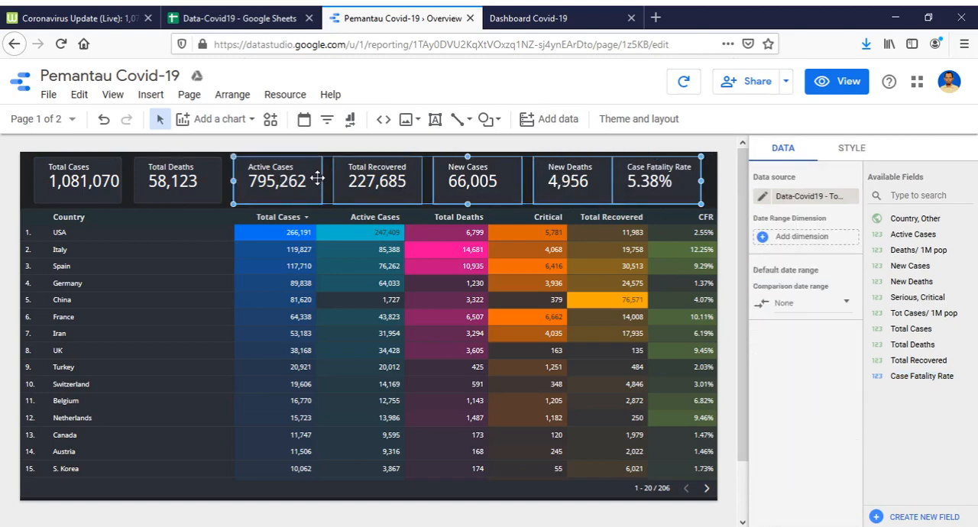
left_click(196, 201, "shift")
left_click(233, 94)
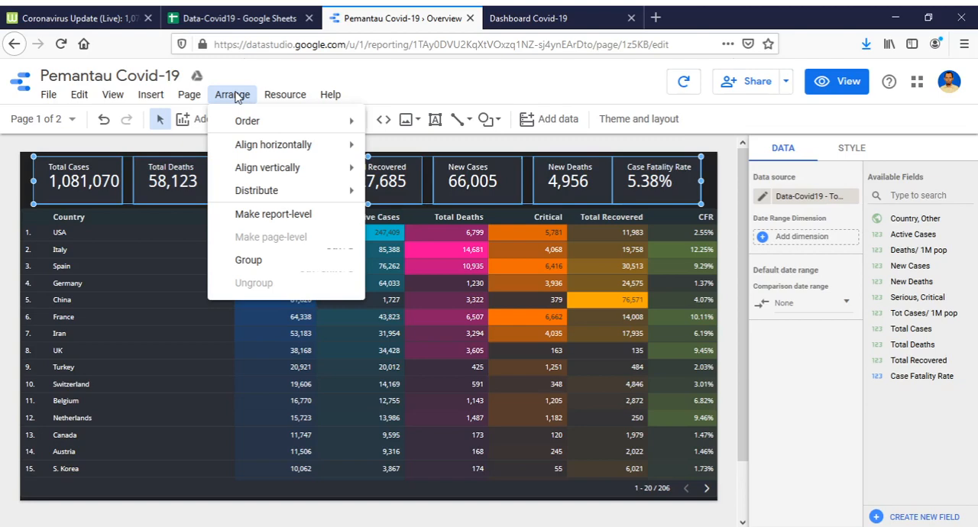
mouse_move(257, 191)
left_click(410, 191)
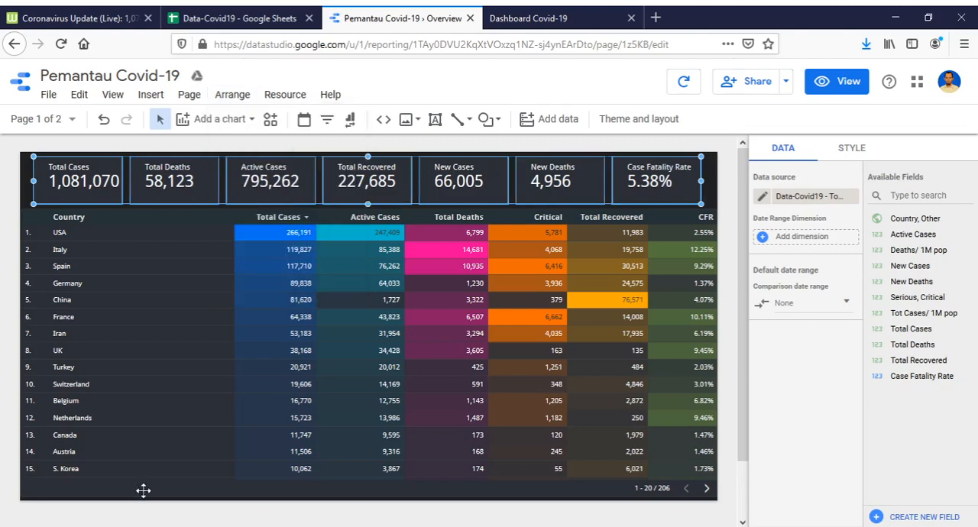
Extend the country table's lower edge to the bottom of the page and lower its upper edge slightly away from the scorecards.
left_click(277, 483)
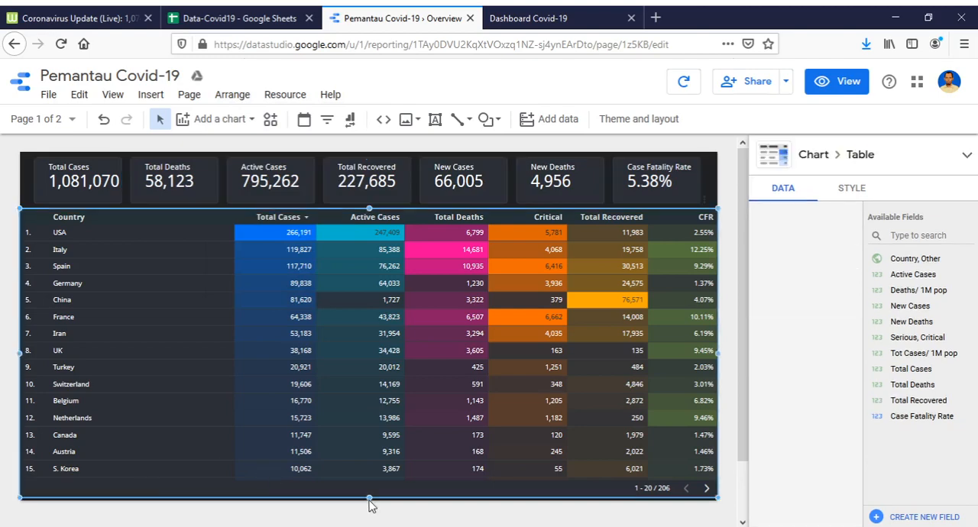
left_click_drag(369, 498, 368, 501)
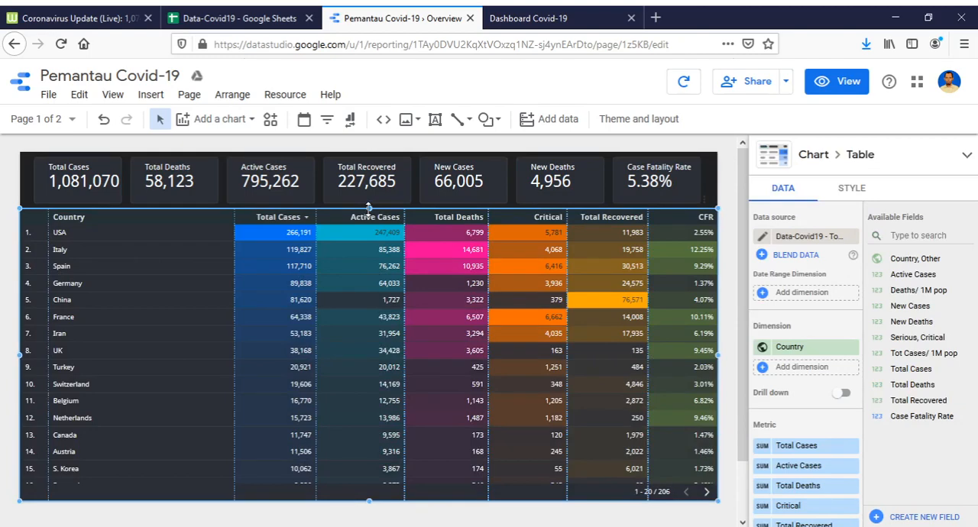
left_click_drag(369, 207, 369, 215)
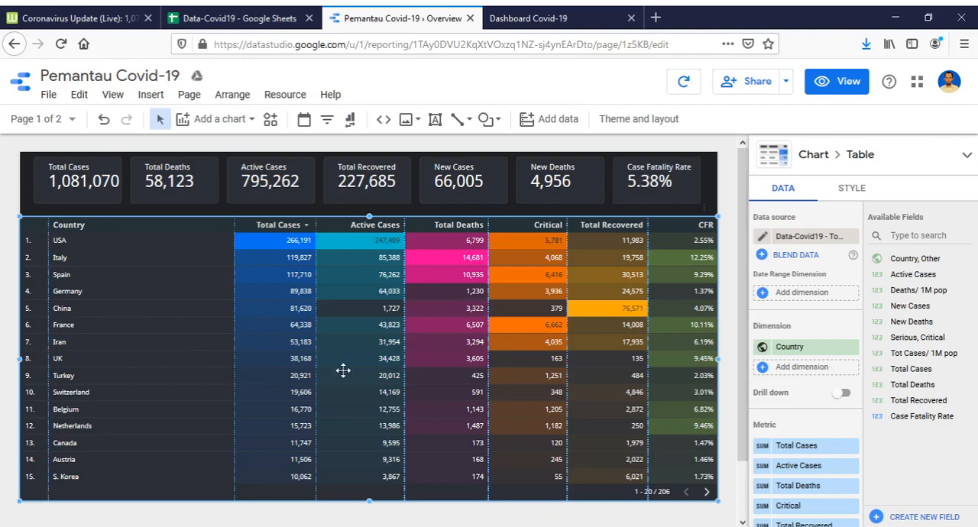
scroll(363, 368, "down", 2)
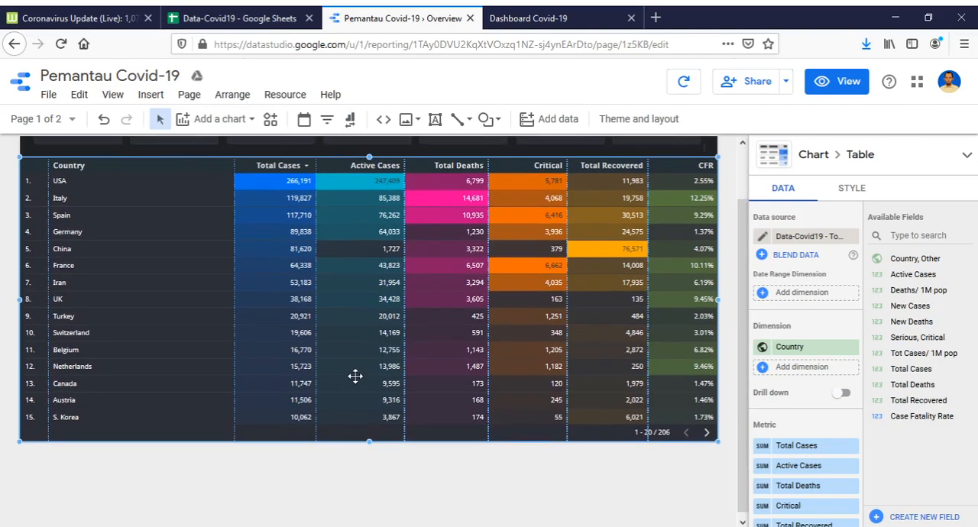
scroll(348, 359, "up", 2)
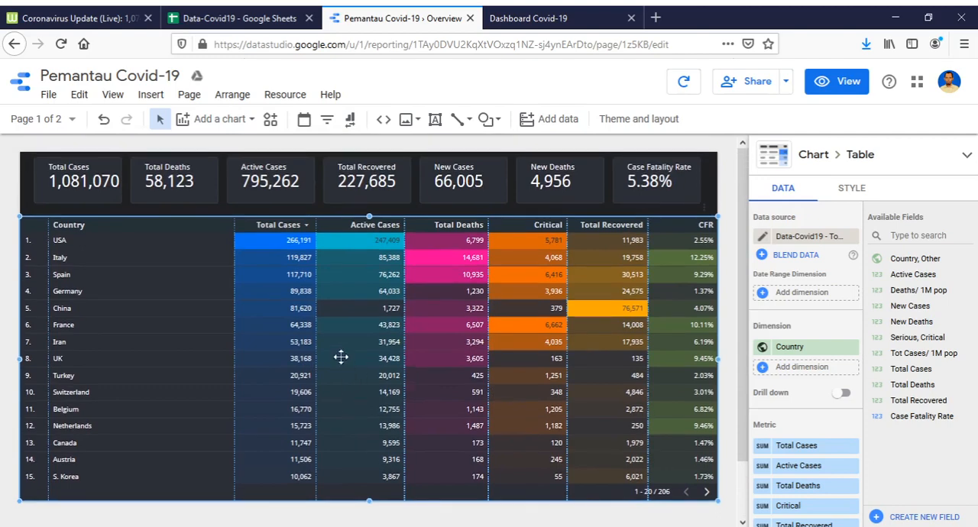
On the Map page, move the Case Fatality Rate scorecard to the right end of the scorecard row and distribute the scorecards horizontally.
left_click(70, 121)
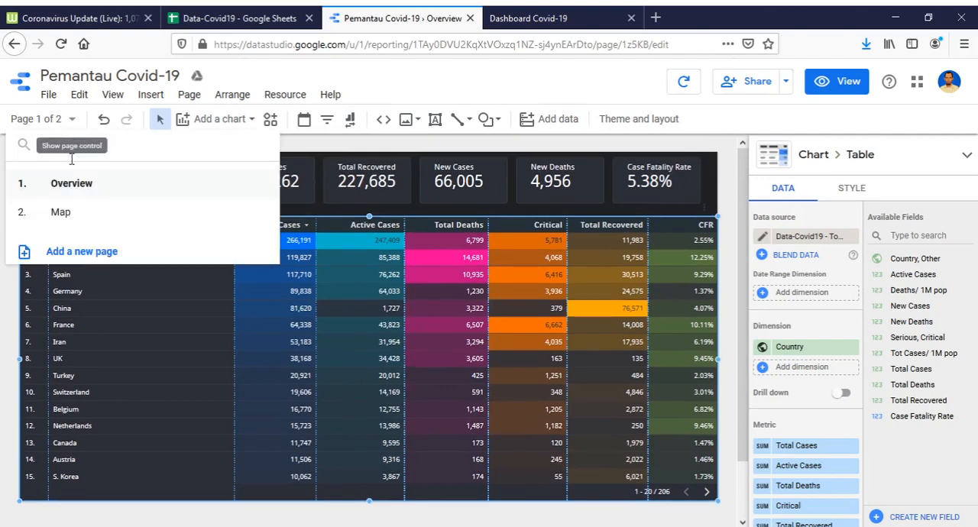
left_click(65, 214)
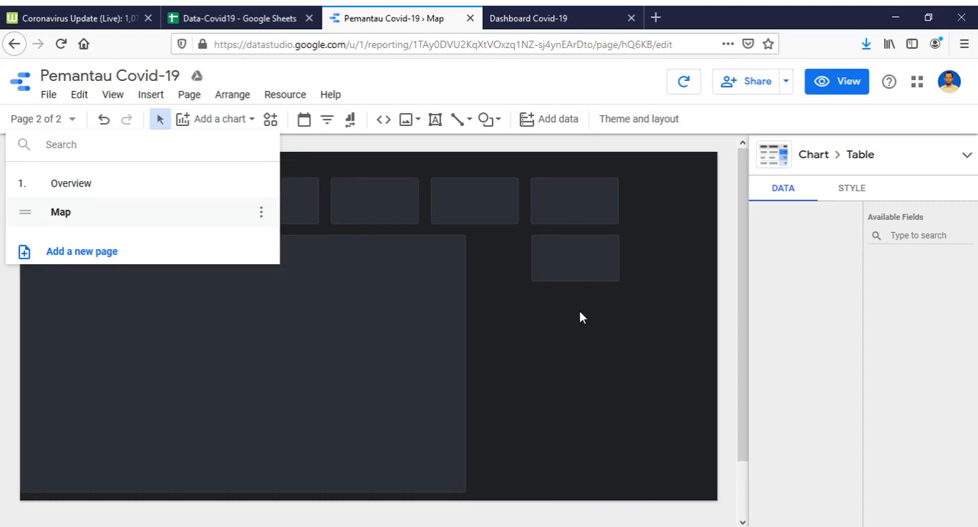
left_click(532, 310)
left_click(575, 261)
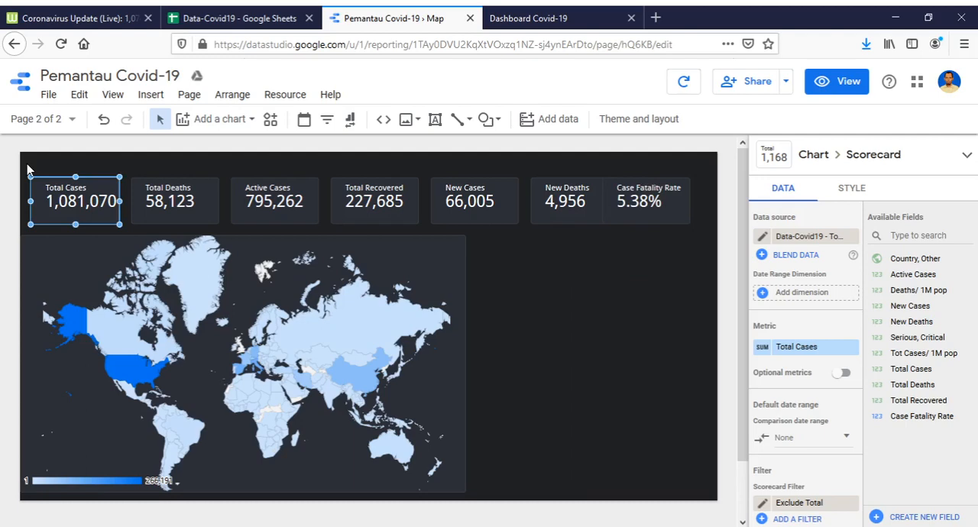
key("ctrl+a")
left_click(232, 94)
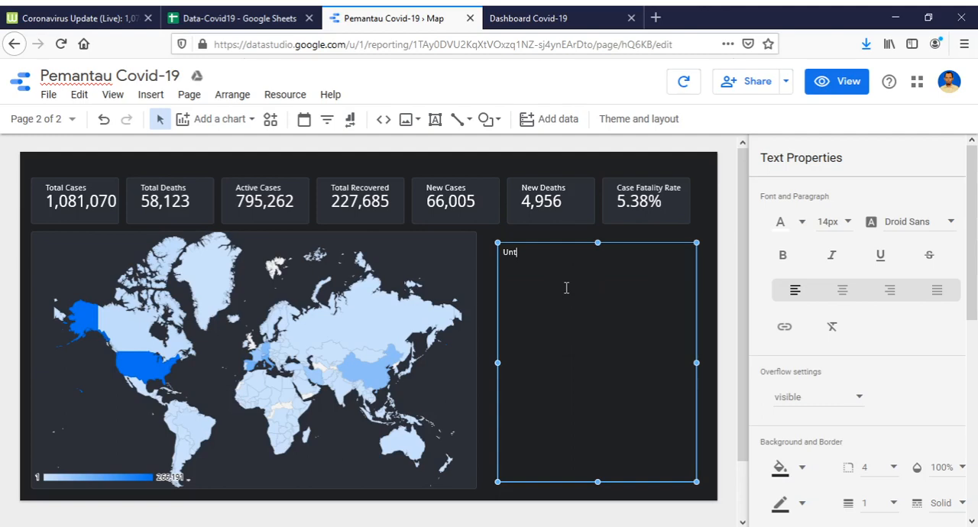
Enter "Untuk data masing-masing negara, silakan klik negara yang diinginkan dari peta. Data scorecard akan otomatis terupdate." in the text box beside the map.
type("uk data masing-masing negara, silakan klik negara yang diinginkan dari peta. Data")
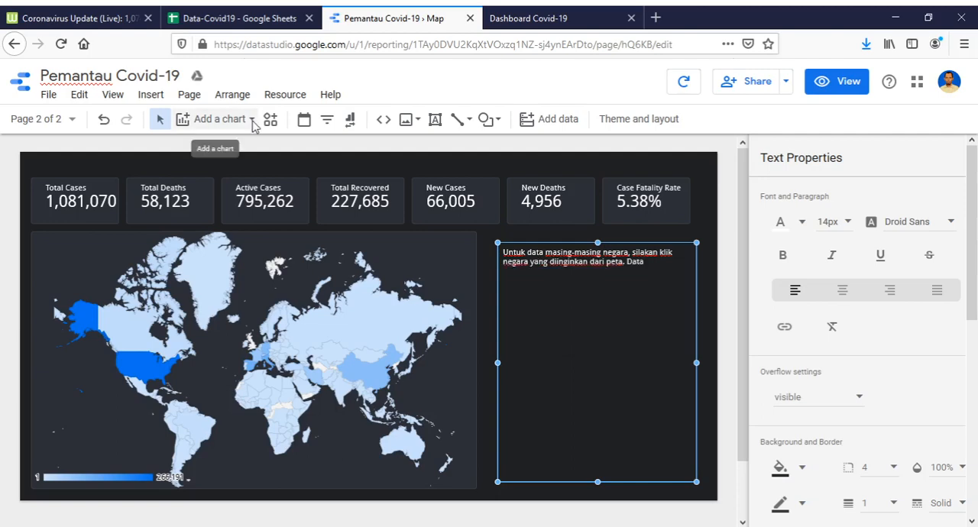
left_click(252, 120)
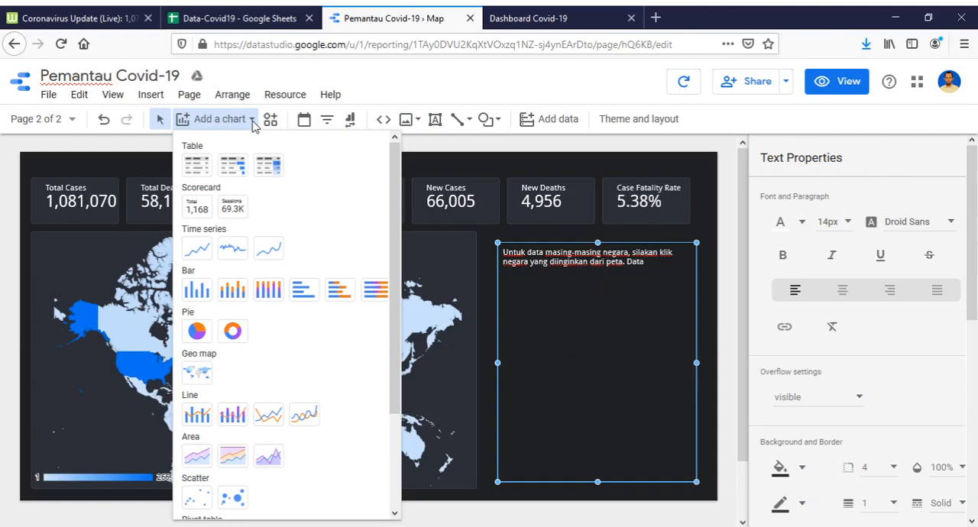
type("scorec")
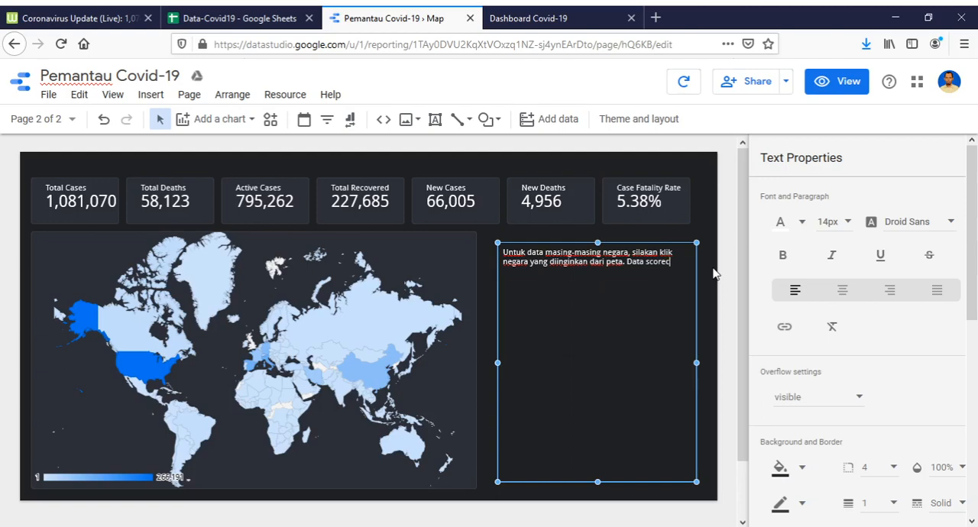
type("ard akan otomatis terupdate.")
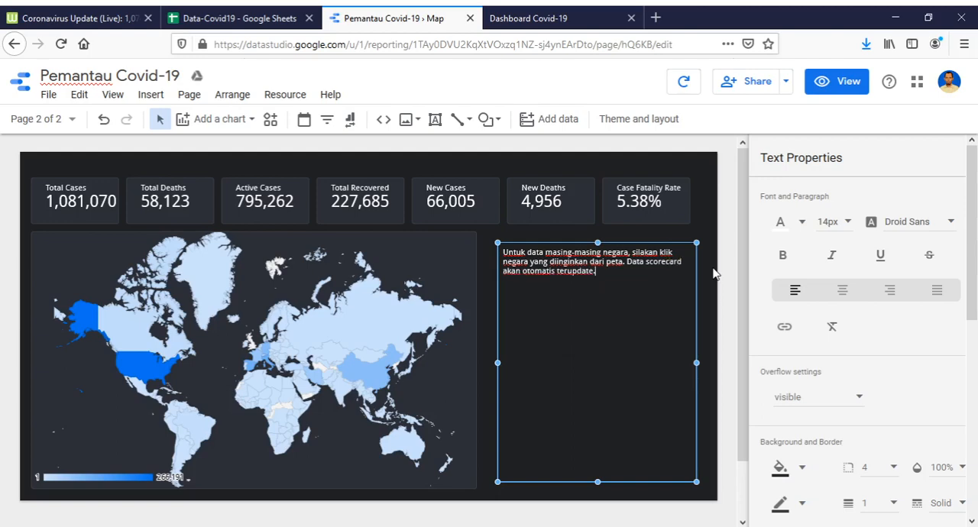
Center the instruction text beside the map and set its font size to 18px.
left_click(844, 288)
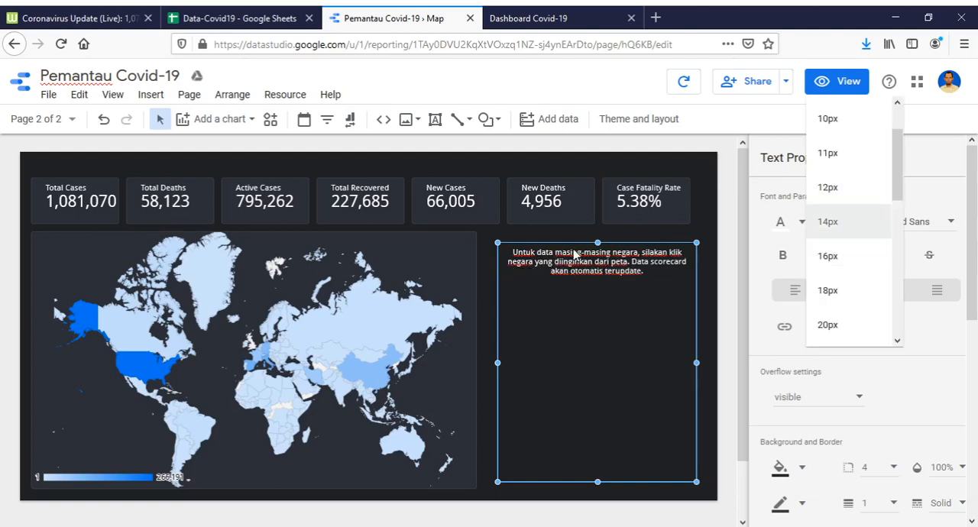
left_click(657, 269)
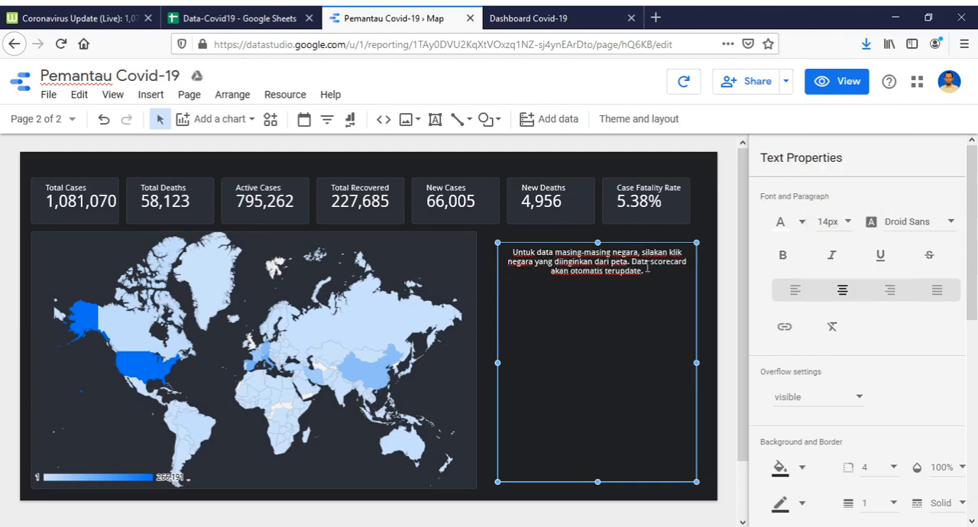
left_click(841, 227)
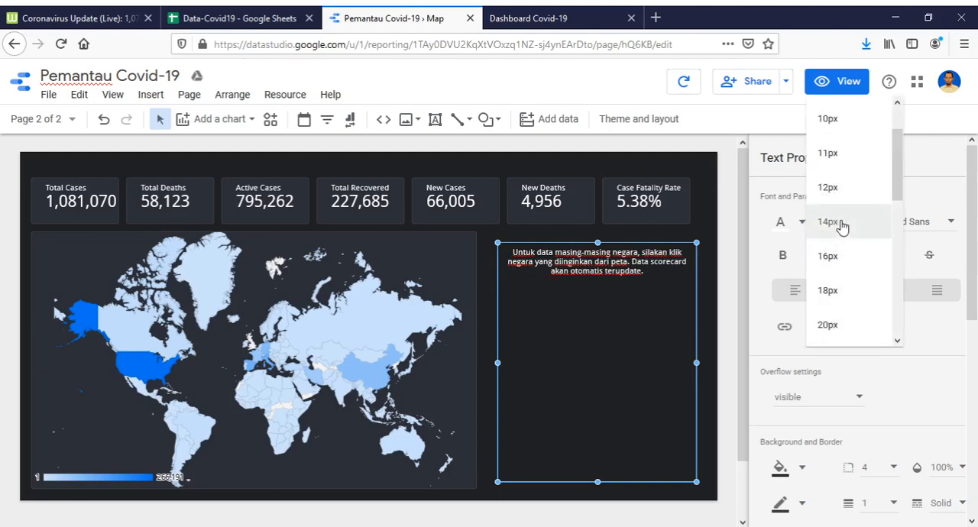
left_click(839, 298)
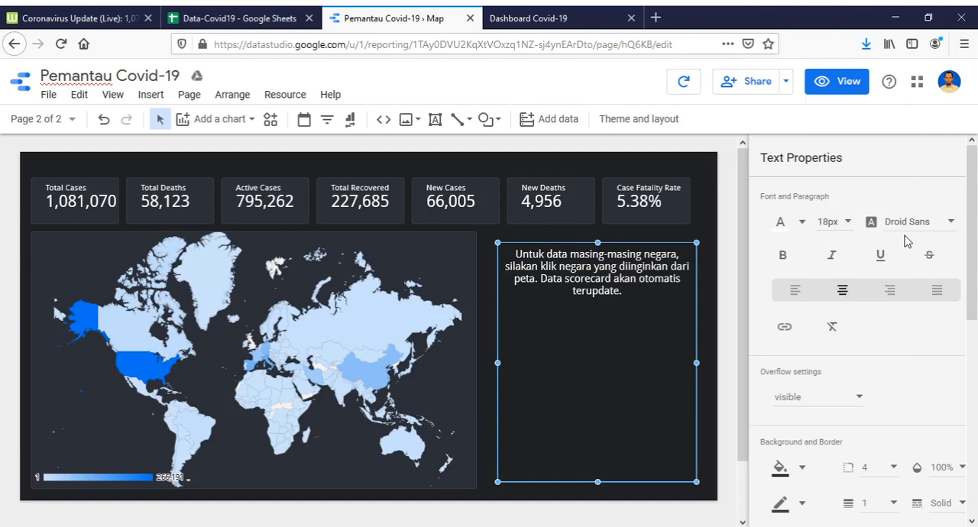
Change the instruction text's font to Calibri.
left_click(950, 224)
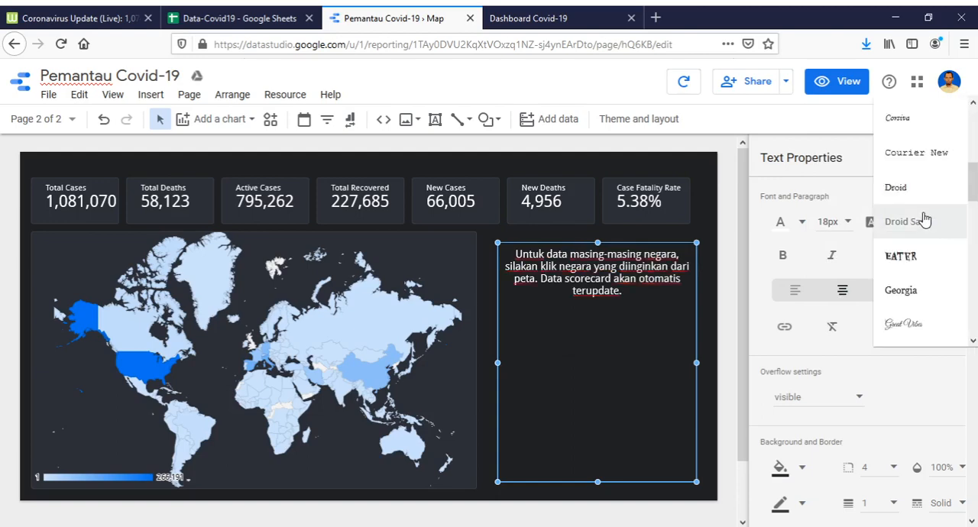
scroll(920, 215, "up", 3)
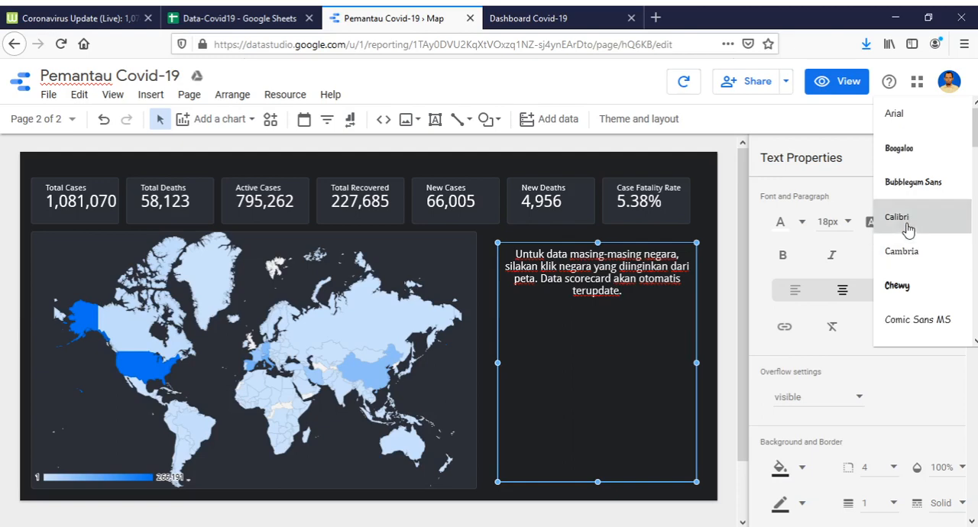
left_click(906, 221)
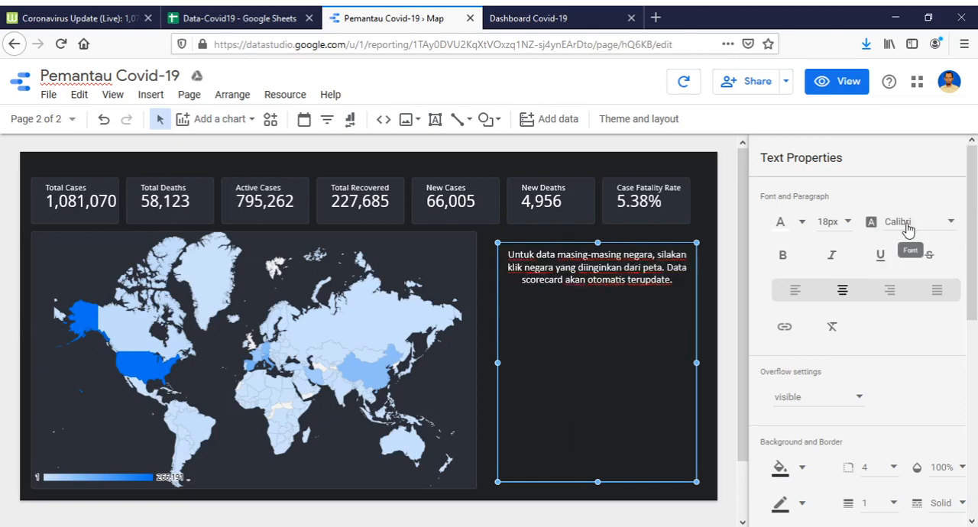
Set the instruction text's font to Roboto and its size to 24px.
left_click(907, 226)
scroll(922, 252, "down", 15)
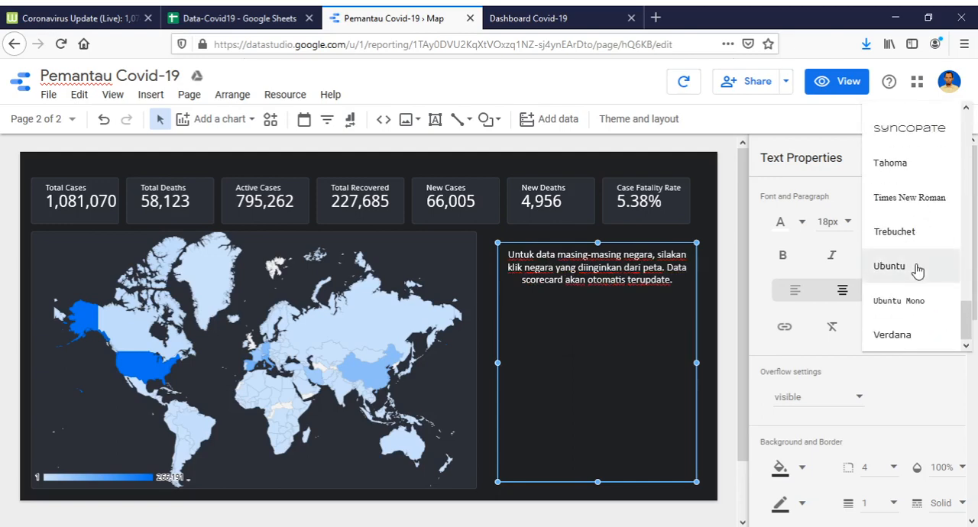
scroll(917, 268, "up", 4)
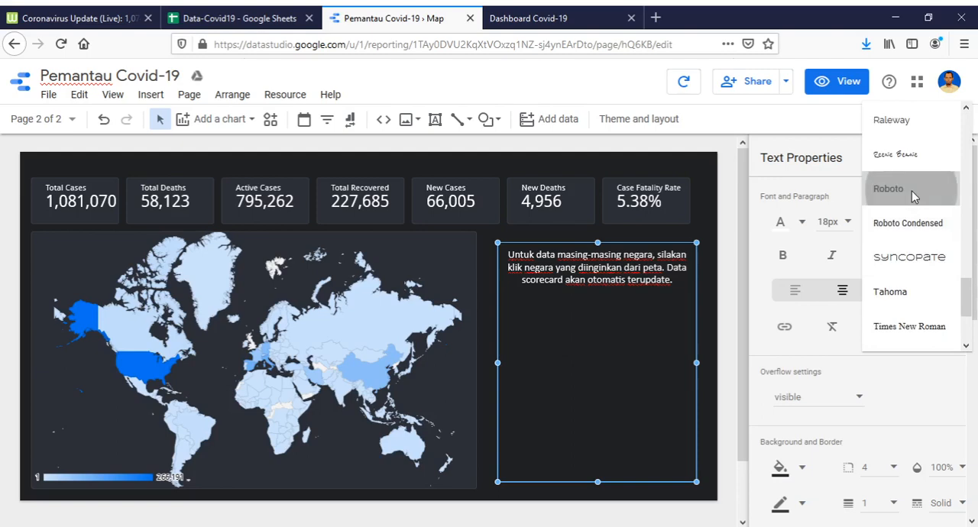
left_click(911, 191)
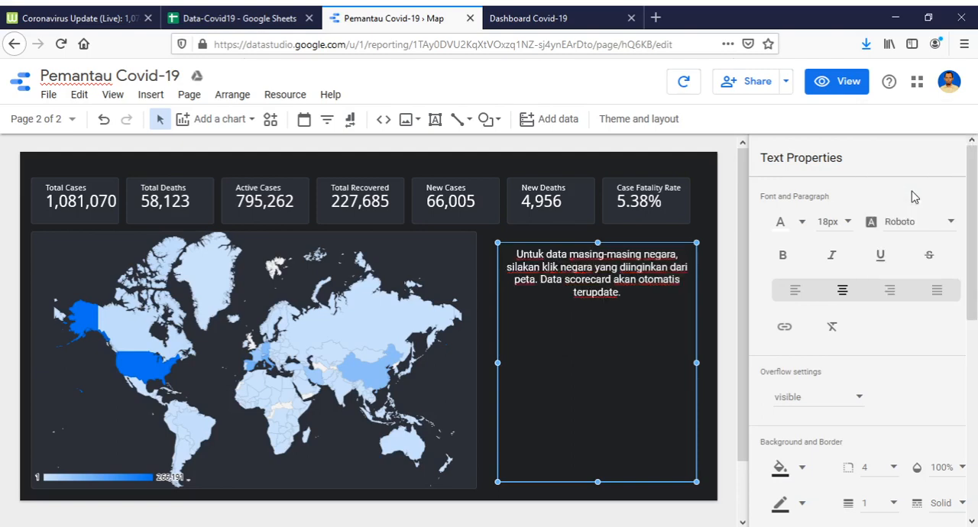
left_click(838, 222)
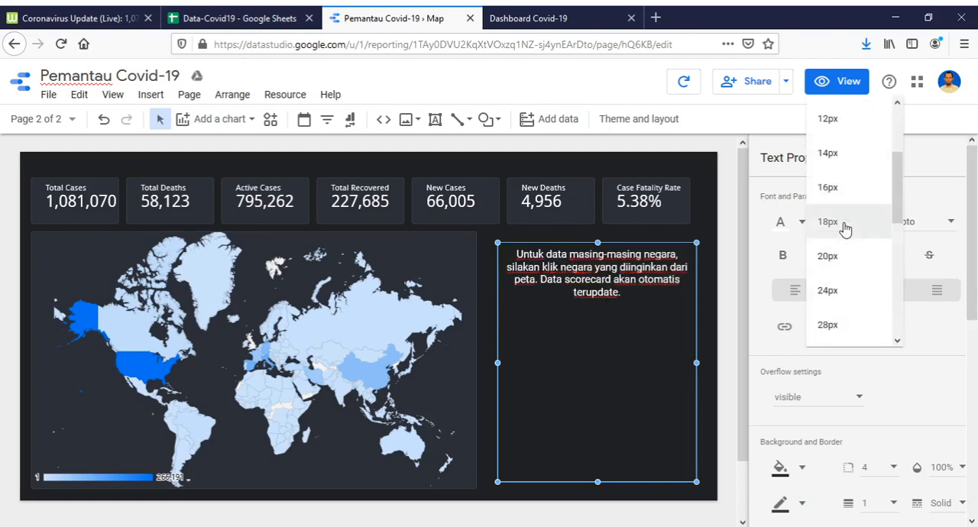
left_click(829, 291)
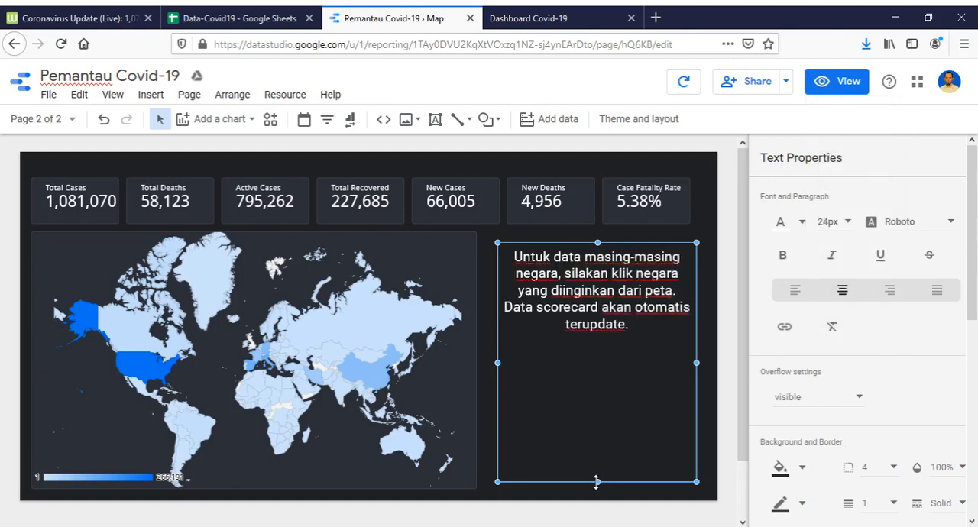
Shorten the instruction text box from below so that it fits closely around its text.
left_click_drag(596, 482, 605, 357)
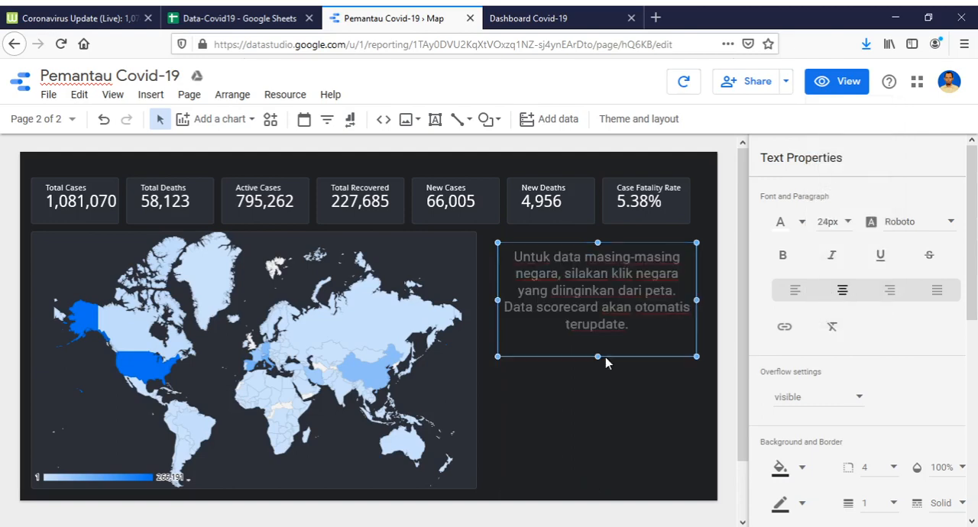
left_click(611, 358)
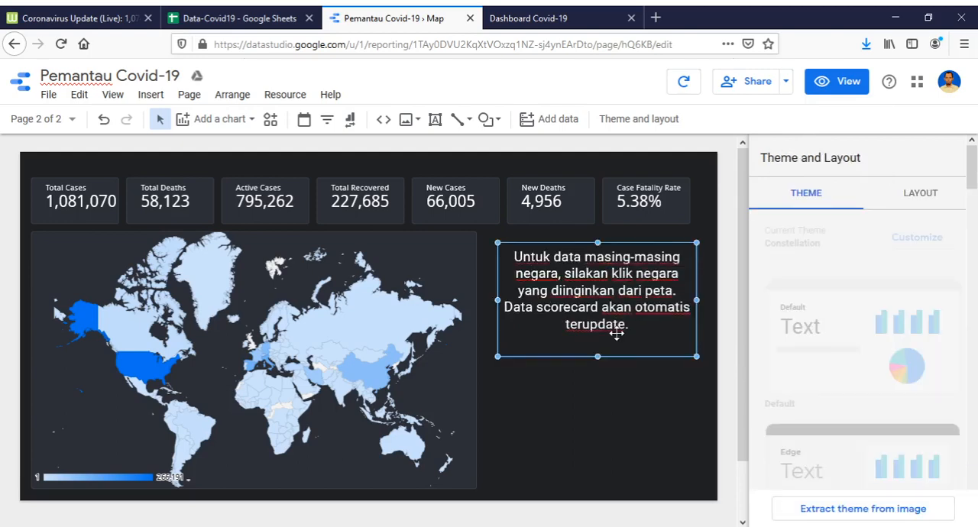
left_click(615, 333)
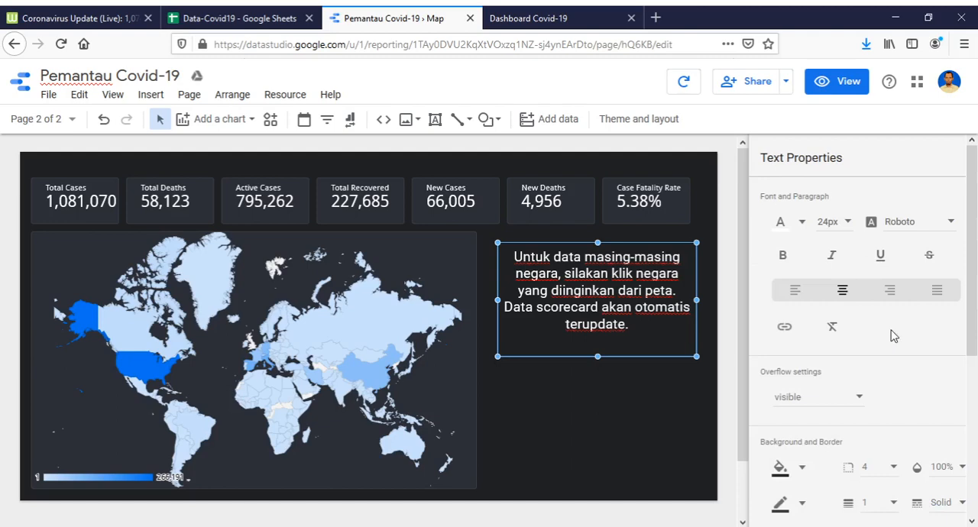
Try a white background fill on the instruction text box and undo it.
scroll(893, 336, "down", 3)
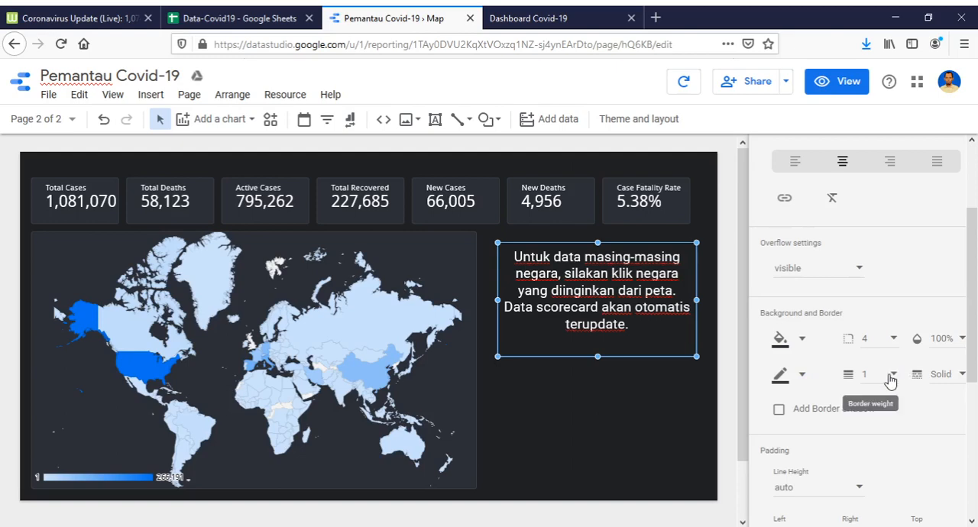
left_click(803, 344)
left_click(791, 235)
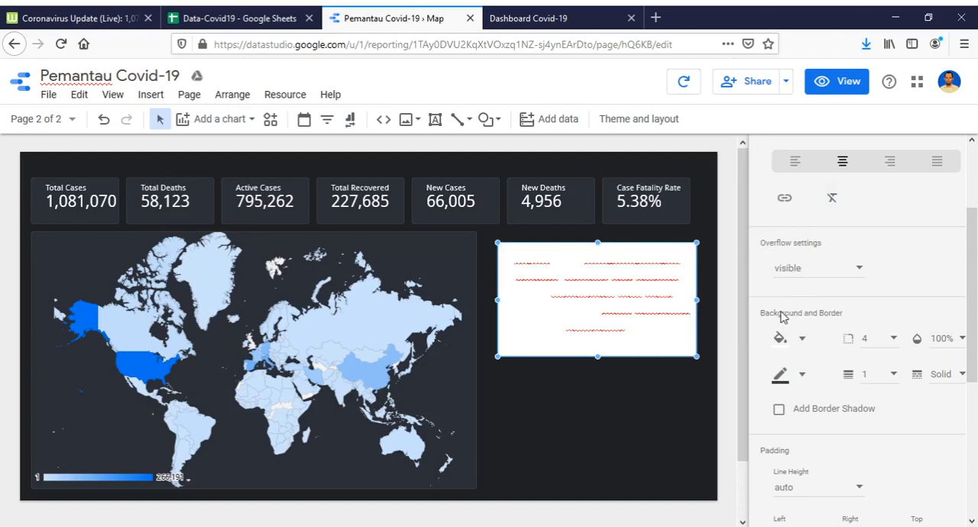
key("ctrl+z")
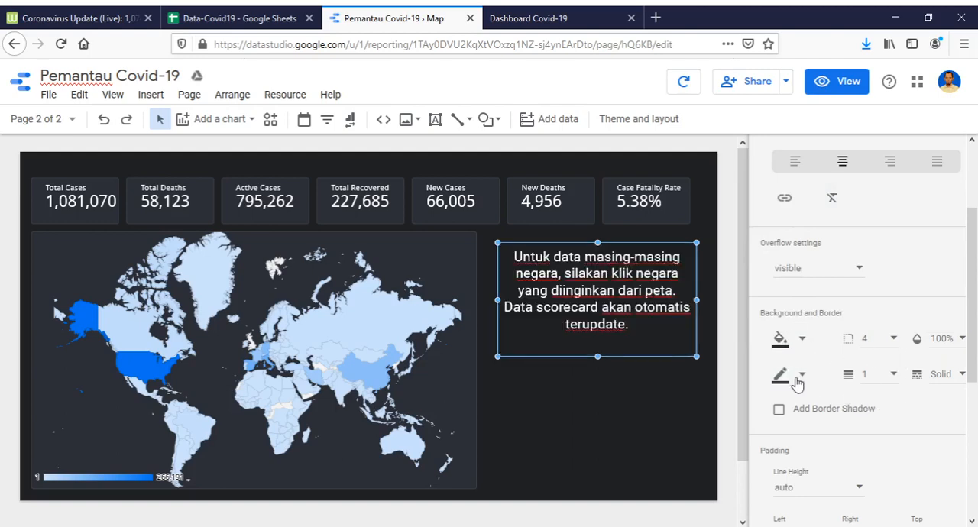
Give the instruction text box a white border with a weight of 3.
left_click(804, 377)
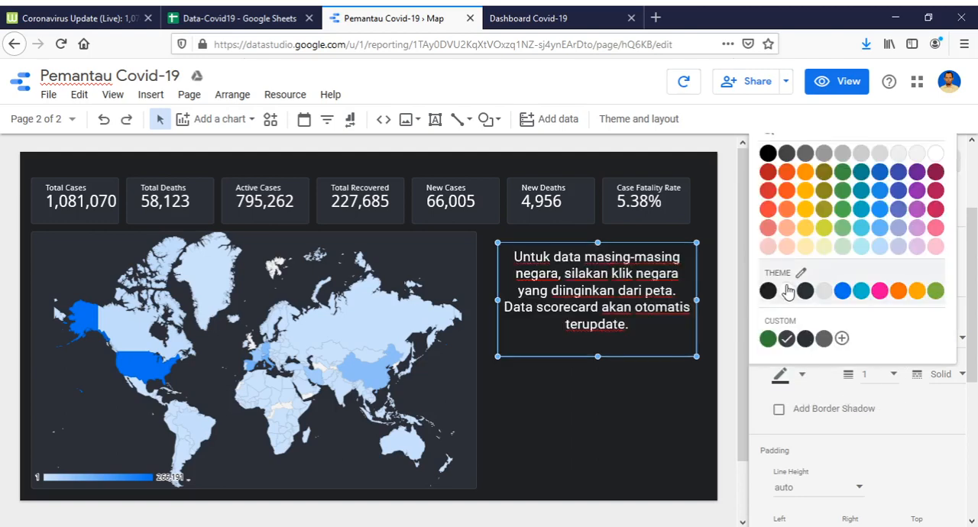
left_click(786, 293)
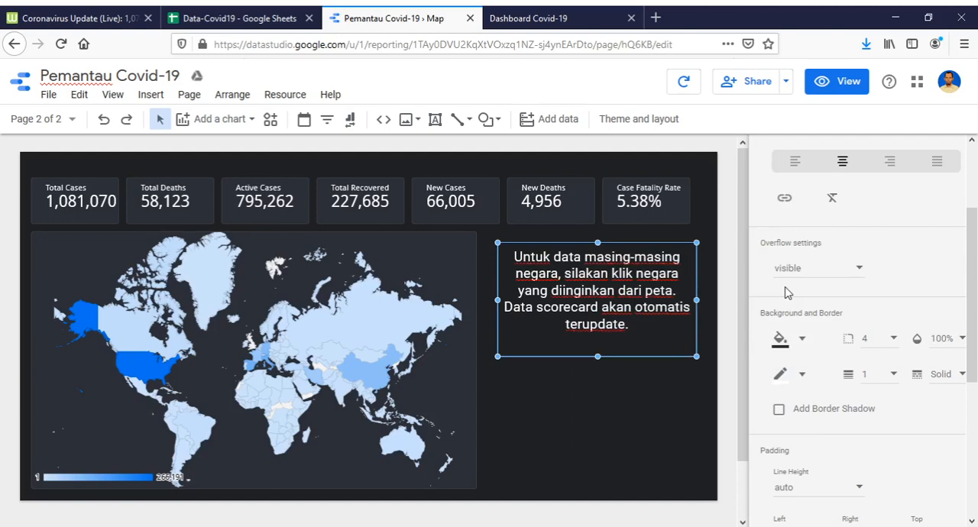
left_click(893, 375)
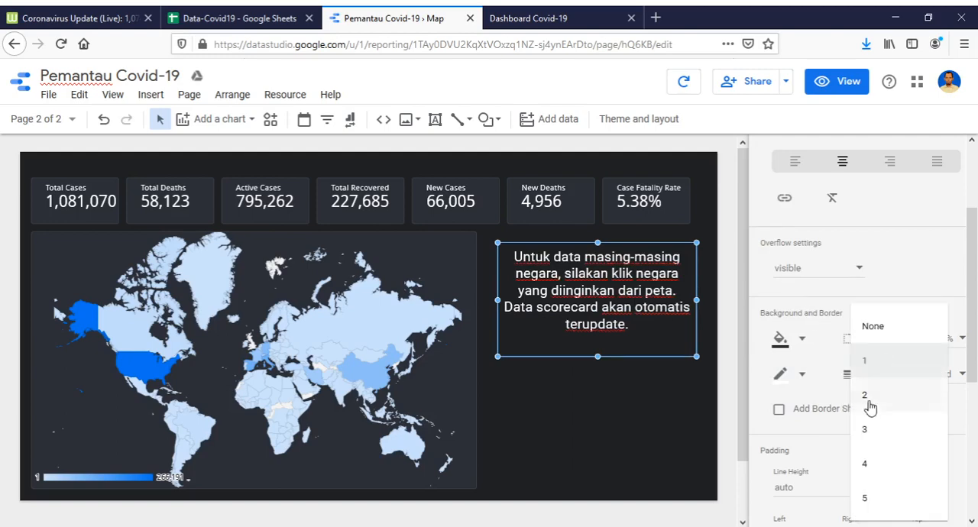
left_click(875, 439)
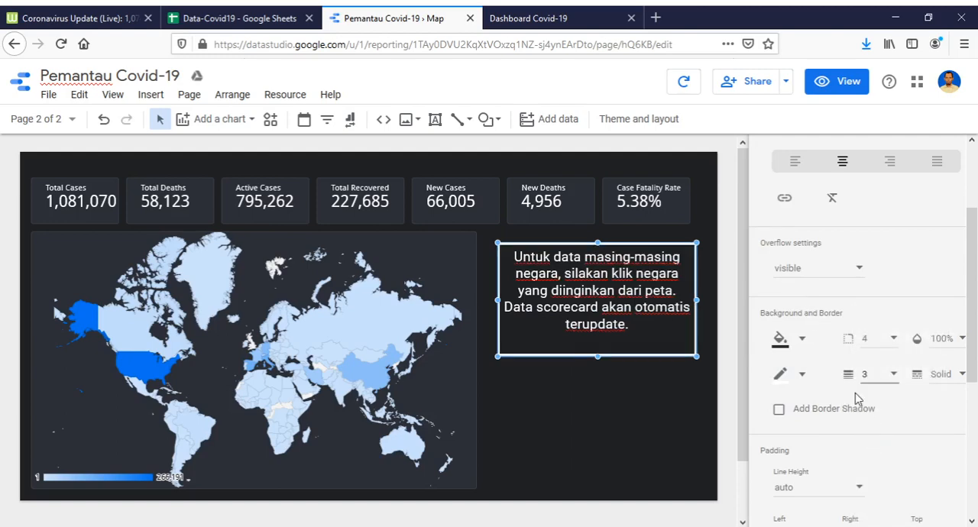
Round the instruction text box's corners with a border radius of 25 and deselect the box.
left_click(893, 340)
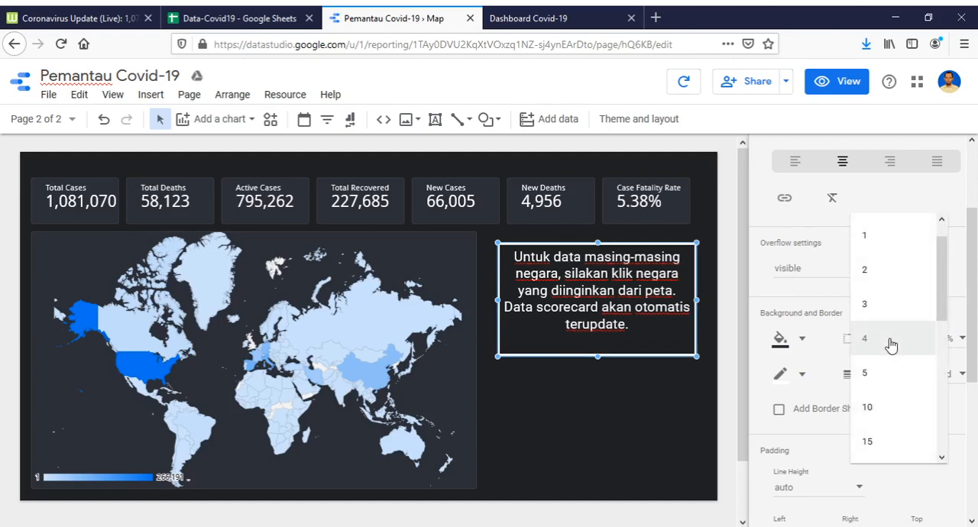
left_click(891, 345)
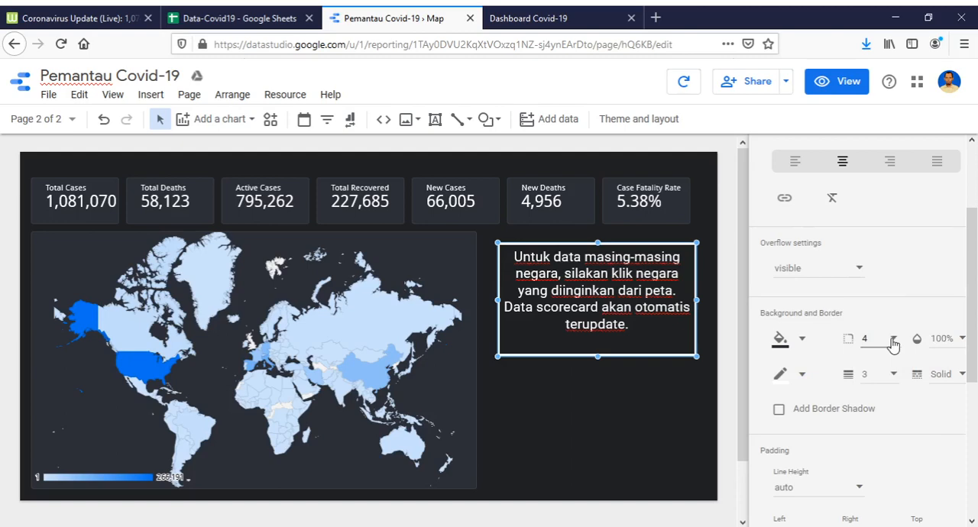
left_click(892, 346)
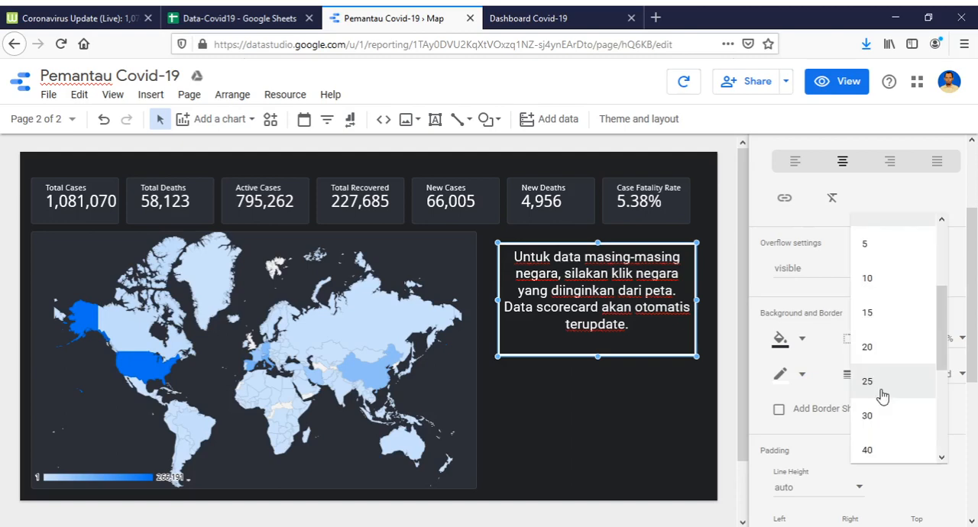
left_click(883, 384)
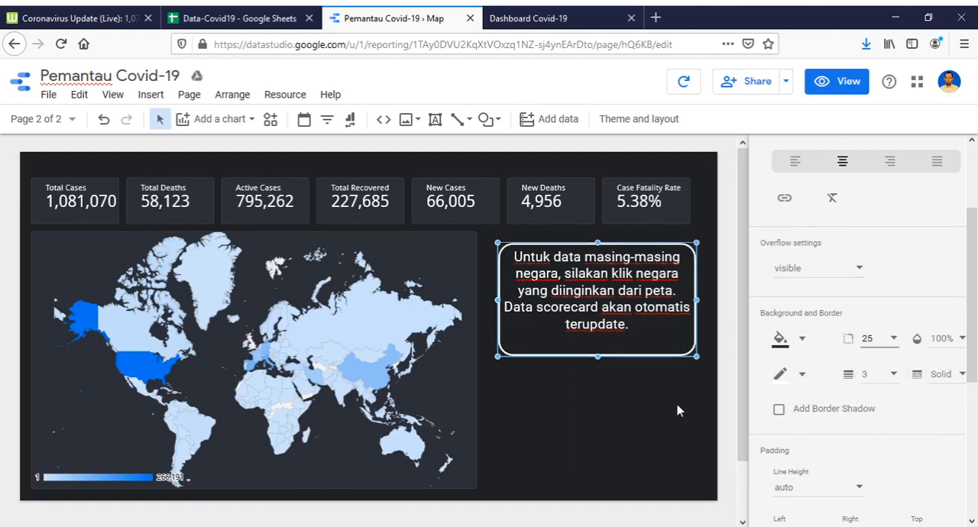
left_click(672, 414)
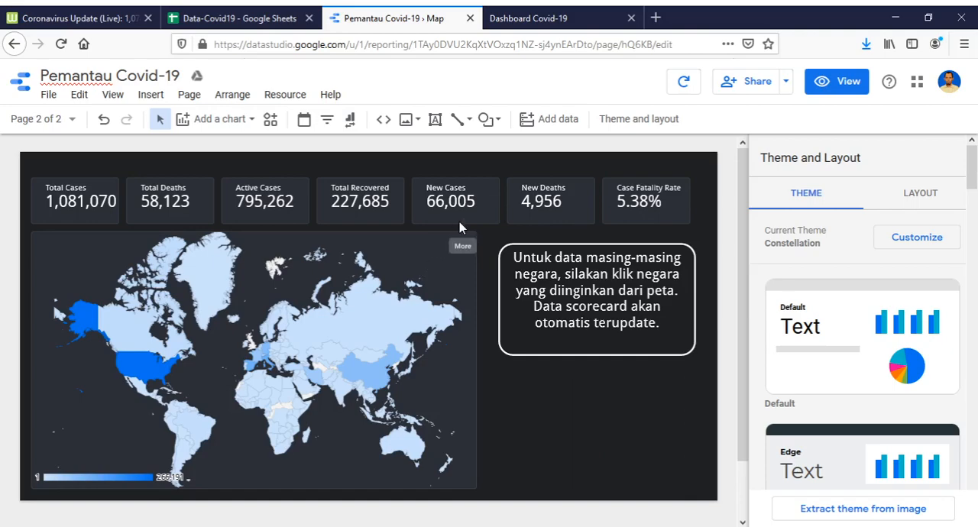
Switch to the Dashboard Covid-19 web page and reload it to view the updated embedded report.
left_click(559, 19)
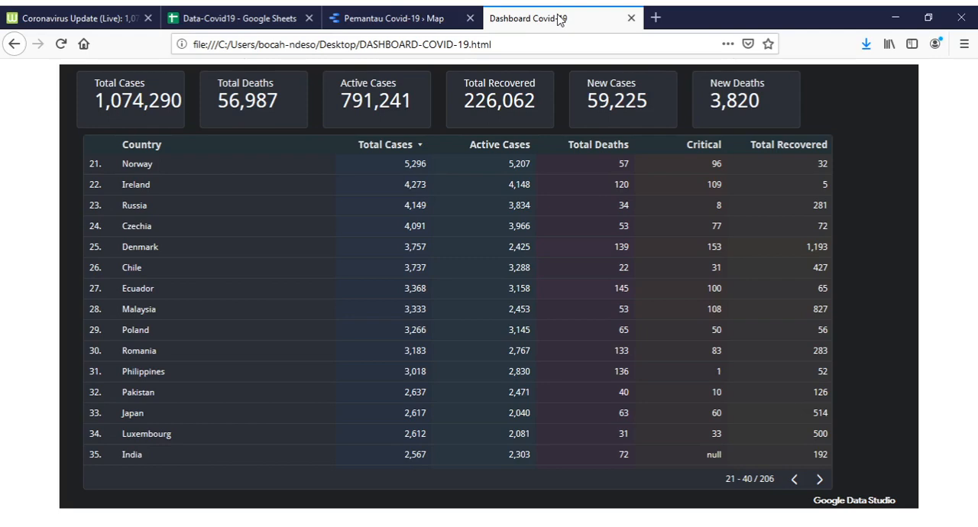
scroll(777, 253, "down", 3)
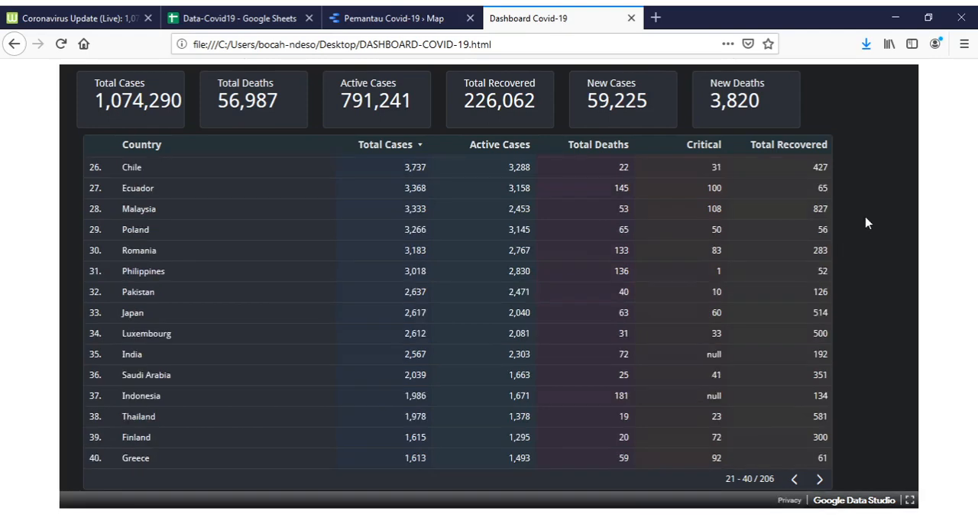
left_click(62, 45)
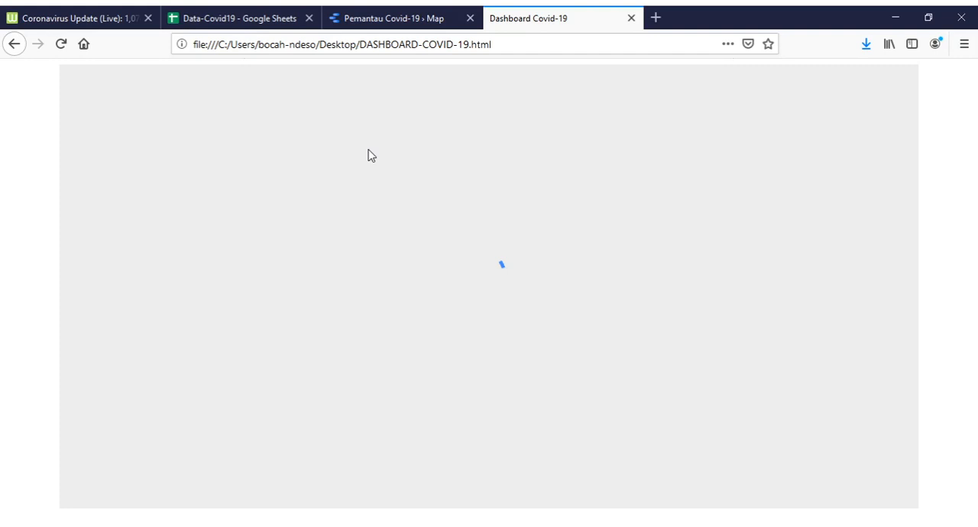
key("ctrl+shift+Tab")
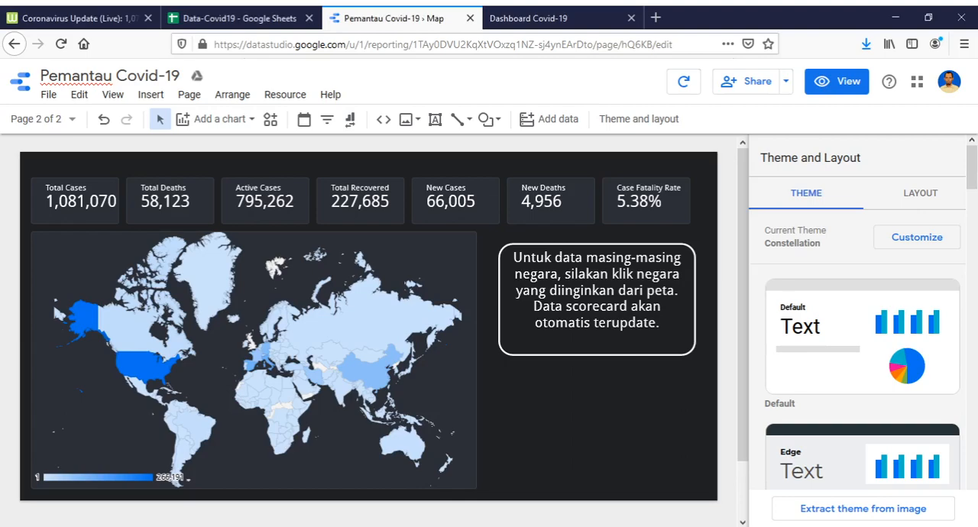
left_click(585, 21)
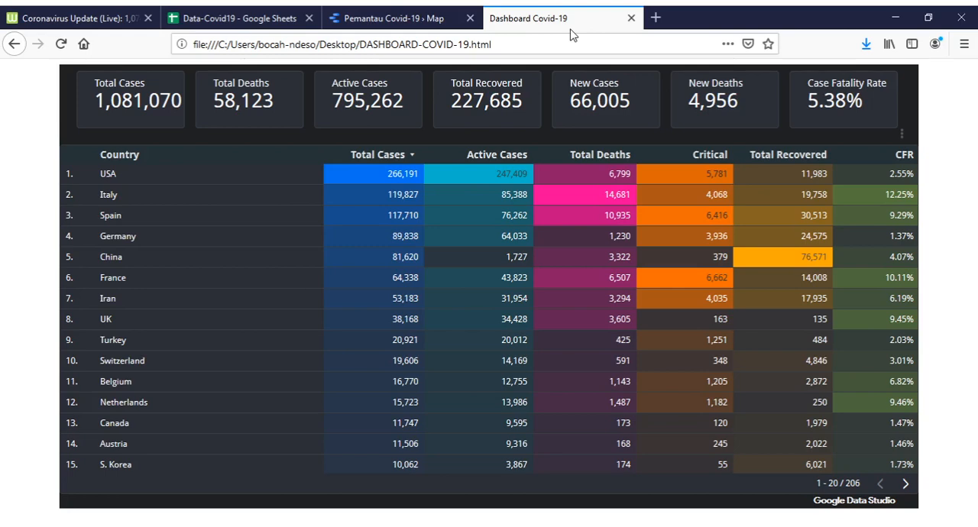
Open the embedded report's Map page and test the scorecard filtering by selecting China and Italy on the map.
mouse_move(190, 505)
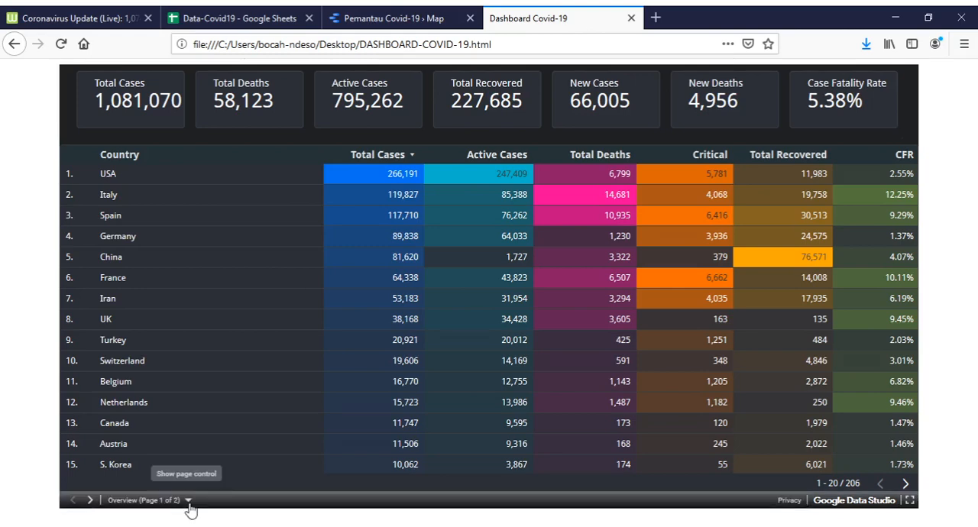
left_click(188, 500)
left_click(110, 478)
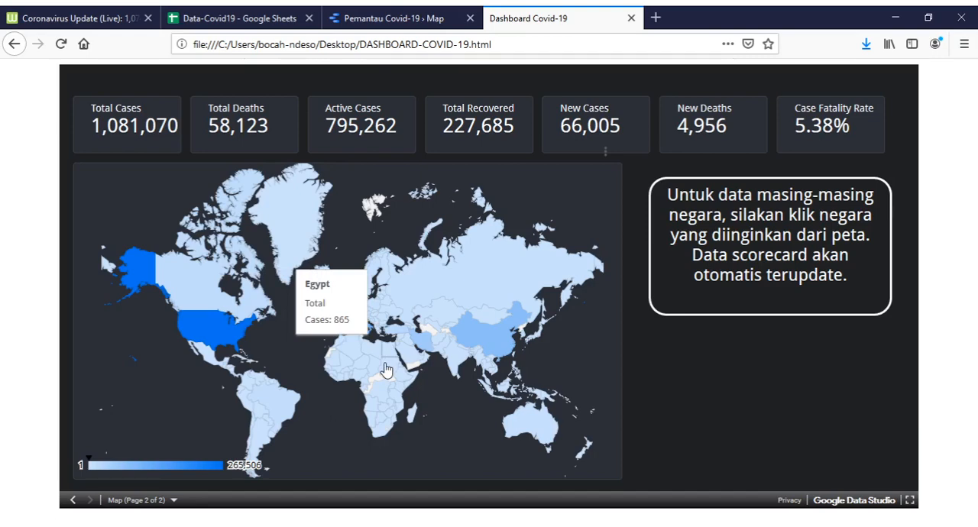
left_click(490, 345)
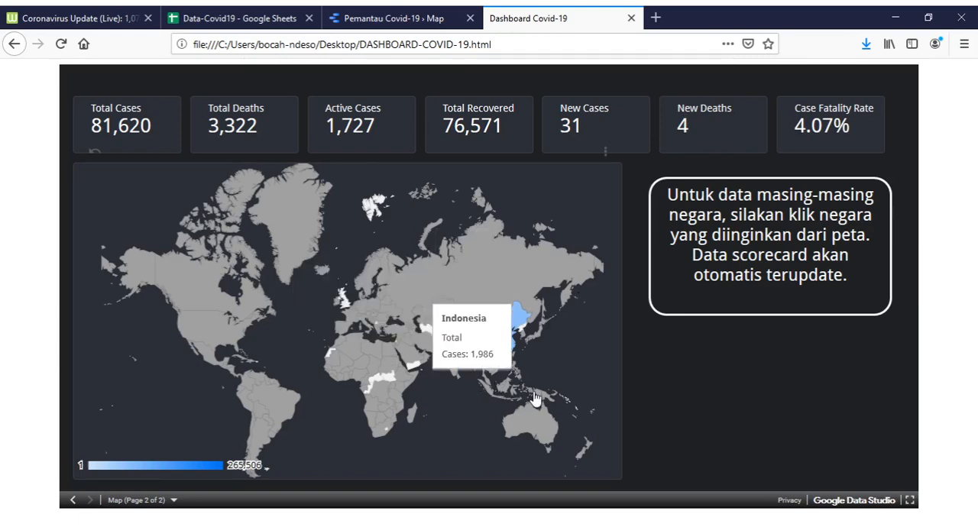
left_click(365, 330)
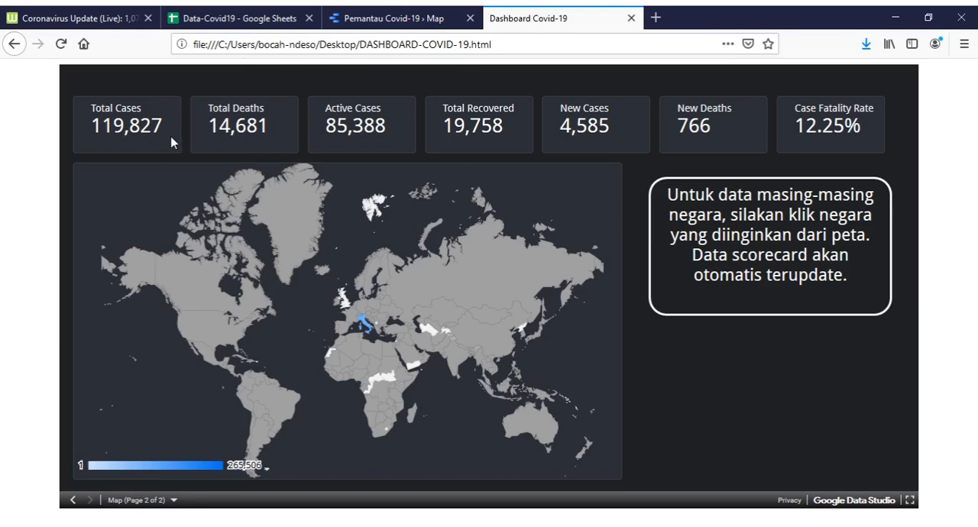
Return to the embedded report's Overview page and look through the country table.
left_click(74, 502)
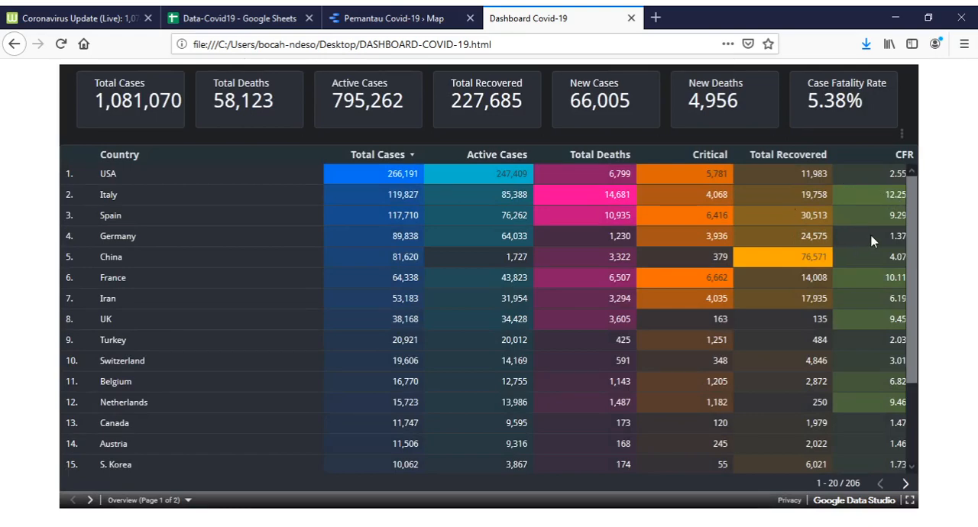
scroll(870, 243, "down", 3)
scroll(851, 250, "up", 3)
Go back to the embedded Map page, clear the Italy selection and inspect the total cases of Brazil.
key("ctrl+1")
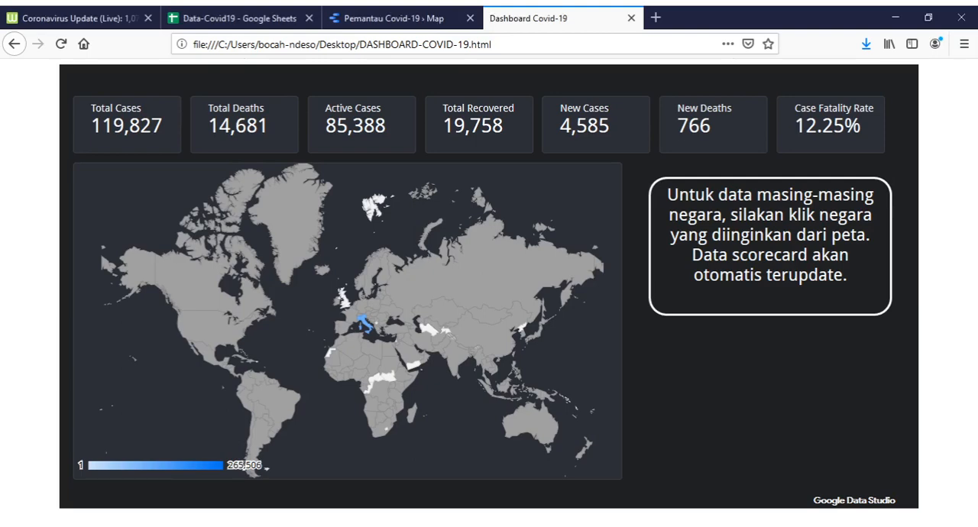
left_click(395, 326)
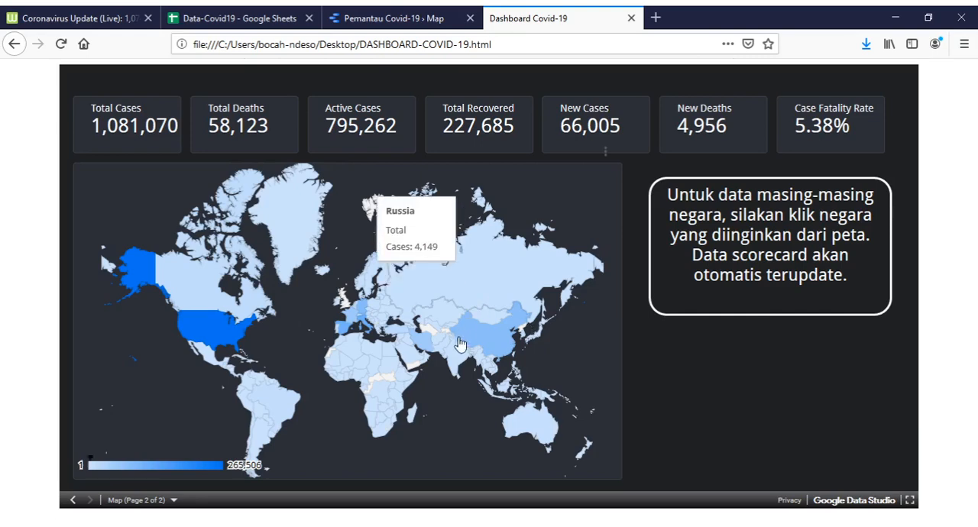
mouse_move(278, 411)
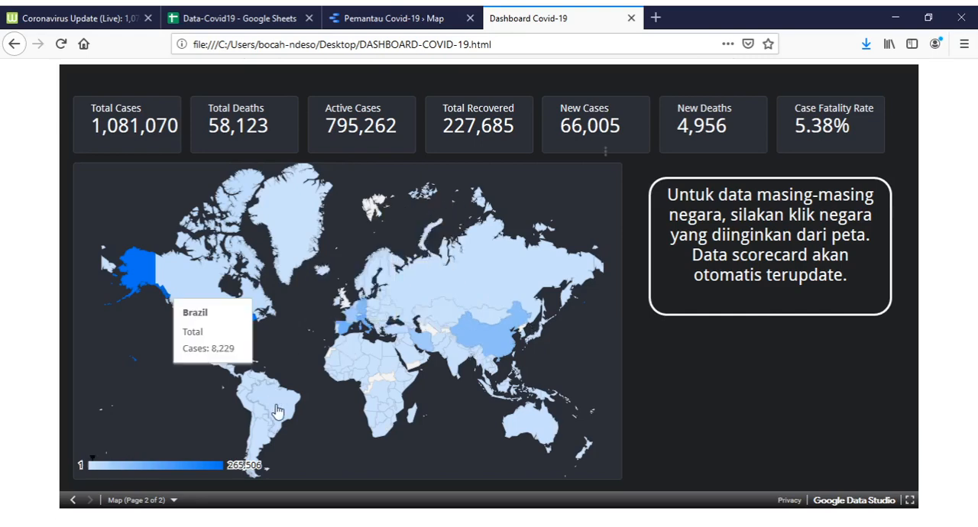